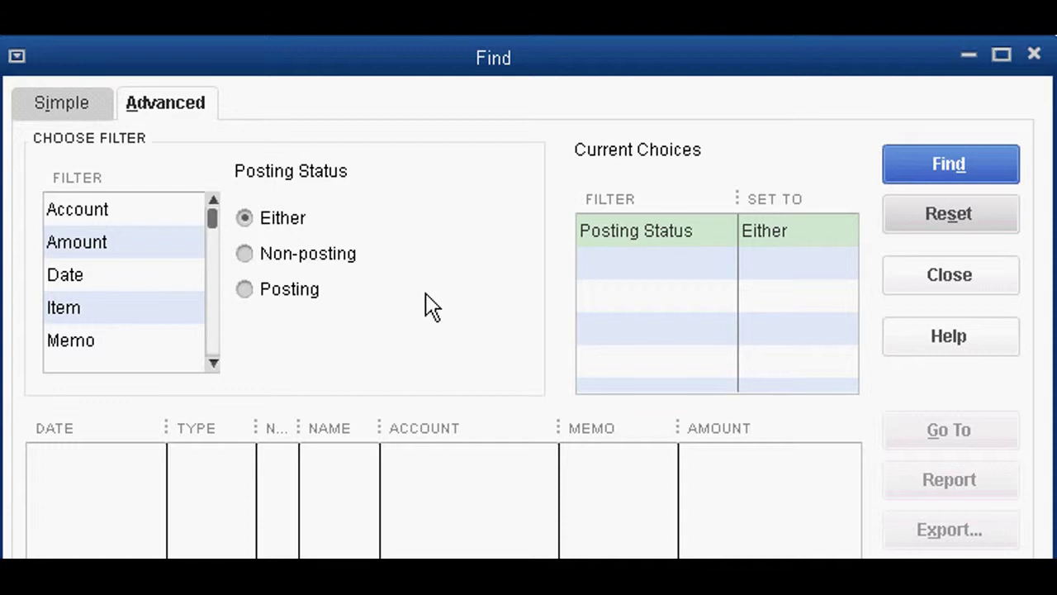
Step: Filter the transaction search by the account 1010 · Cash - Reg Check
{"action": "left_click", "coordinate": [120, 212]}
{"action": "key", "text": "Tab"}
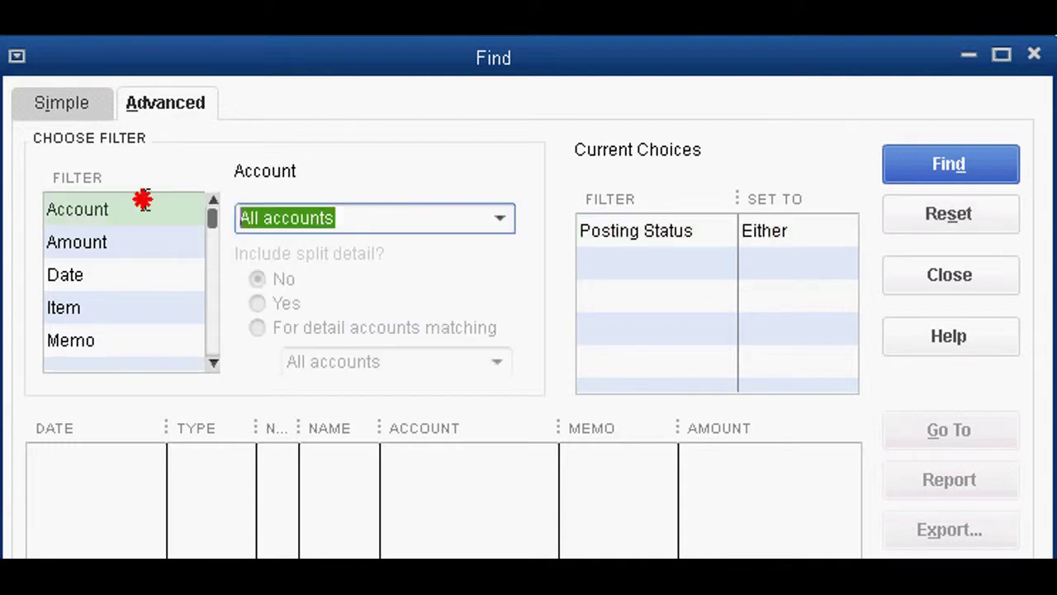
{"action": "type", "text": "1"}
{"action": "type", "text": "010"}
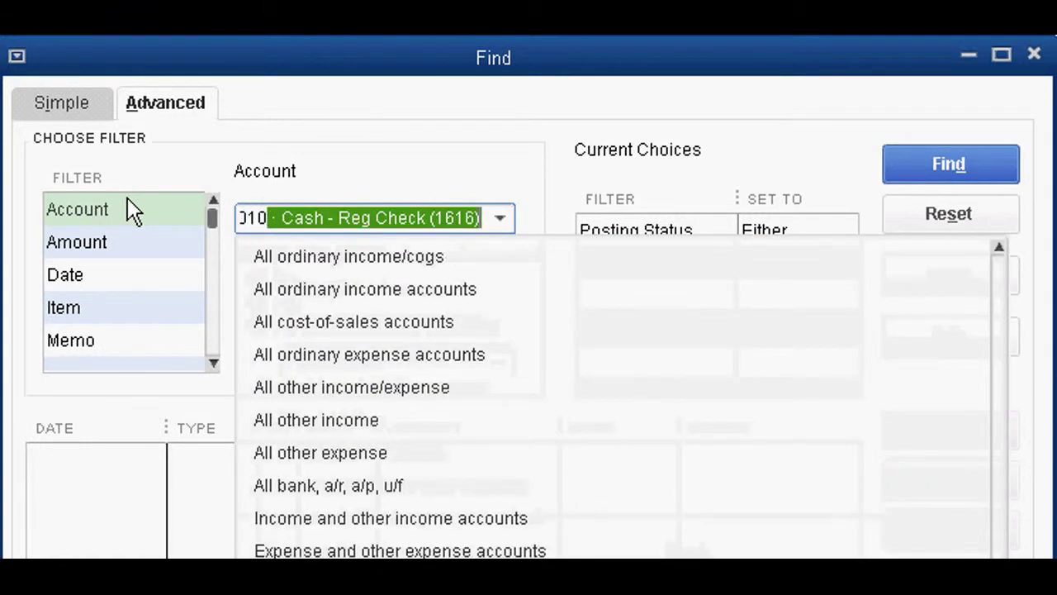
{"action": "key", "text": "Tab"}
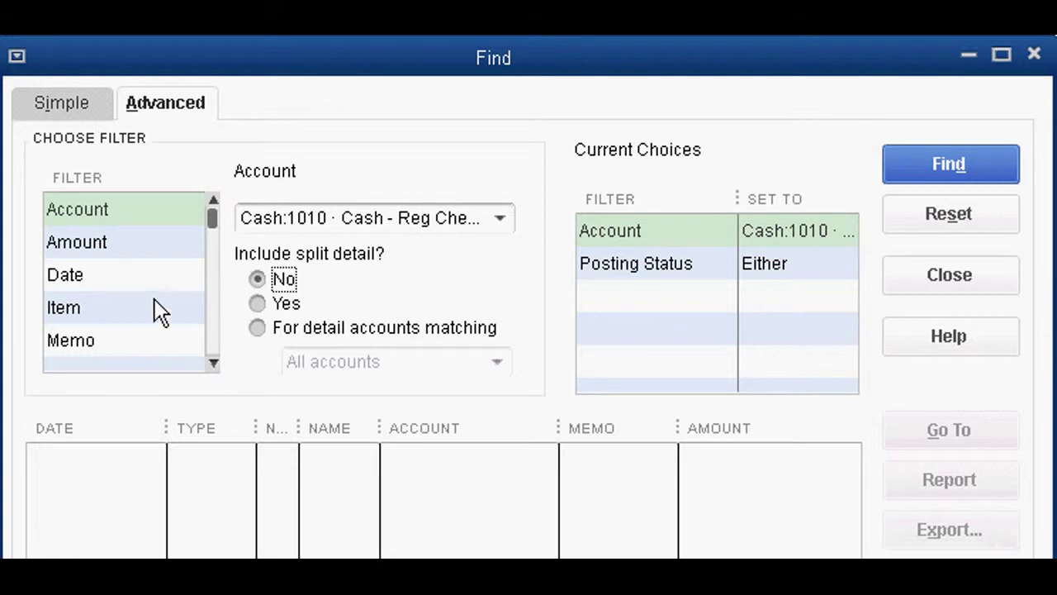
Step: Add a Cleared filter set to No to the transaction search
{"action": "left_click", "coordinate": [124, 307]}
{"action": "scroll", "coordinate": [126, 312], "scroll_direction": "down", "scroll_amount": 2}
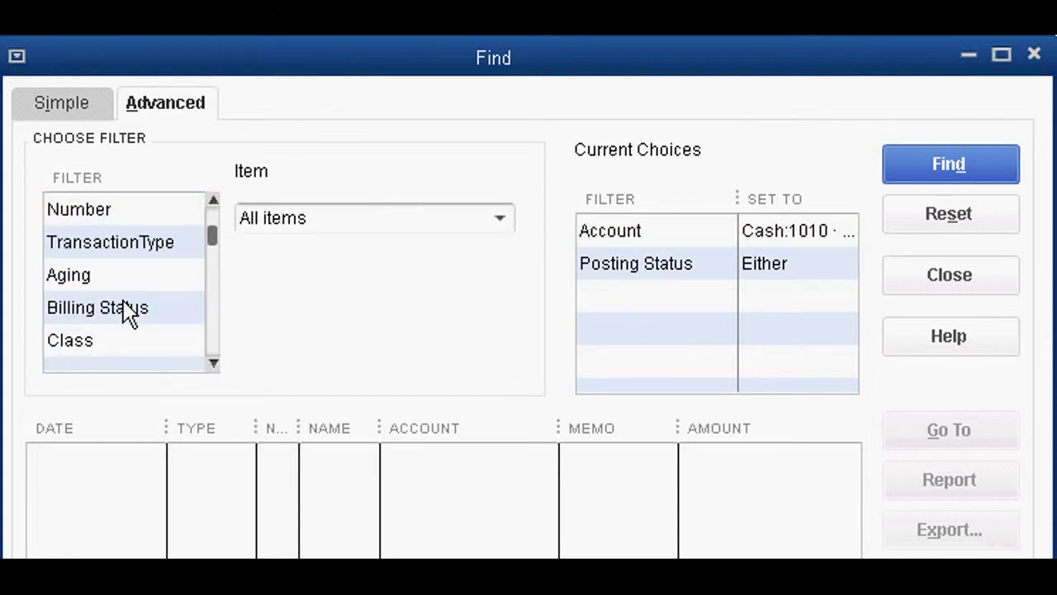
{"action": "key", "text": "c"}
{"action": "scroll", "coordinate": [124, 302], "scroll_direction": "down", "scroll_amount": 1}
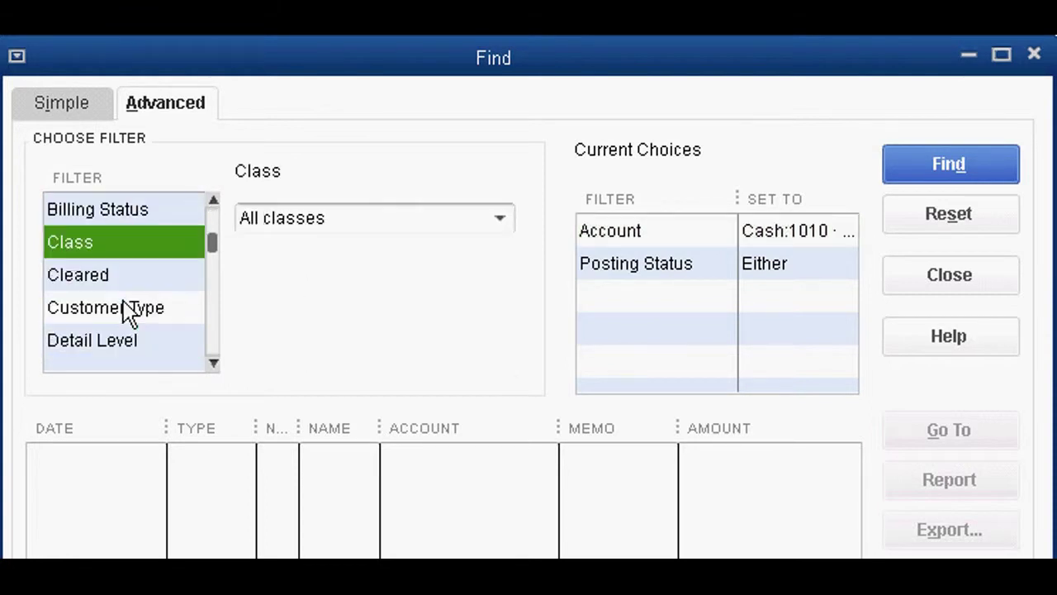
{"action": "left_click", "coordinate": [124, 274]}
{"action": "left_click", "coordinate": [246, 253]}
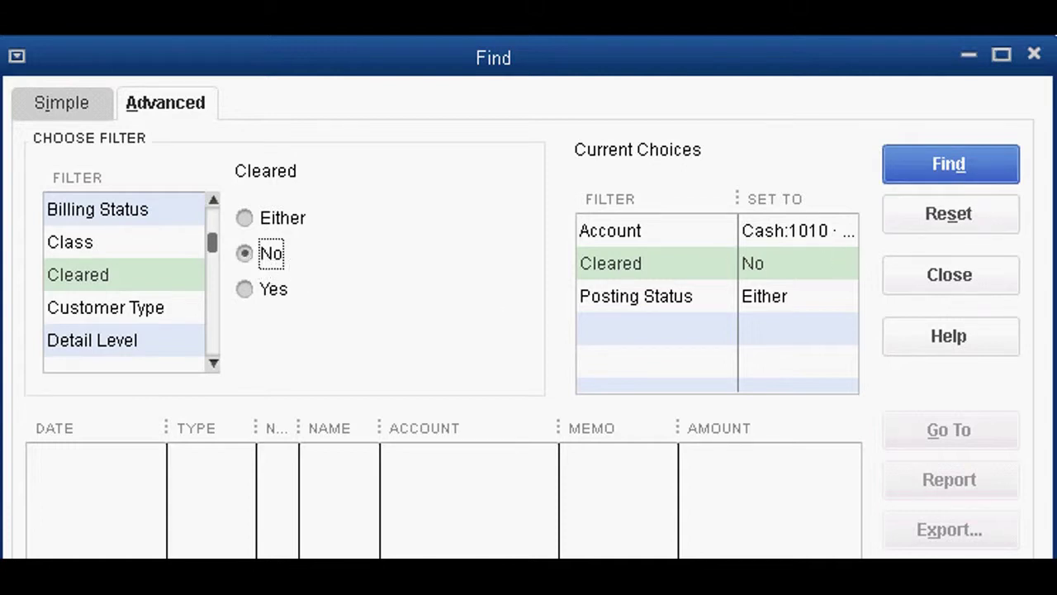
Step: Run the filtered search and export the found transactions to an Excel worksheet
{"action": "left_click", "coordinate": [958, 162]}
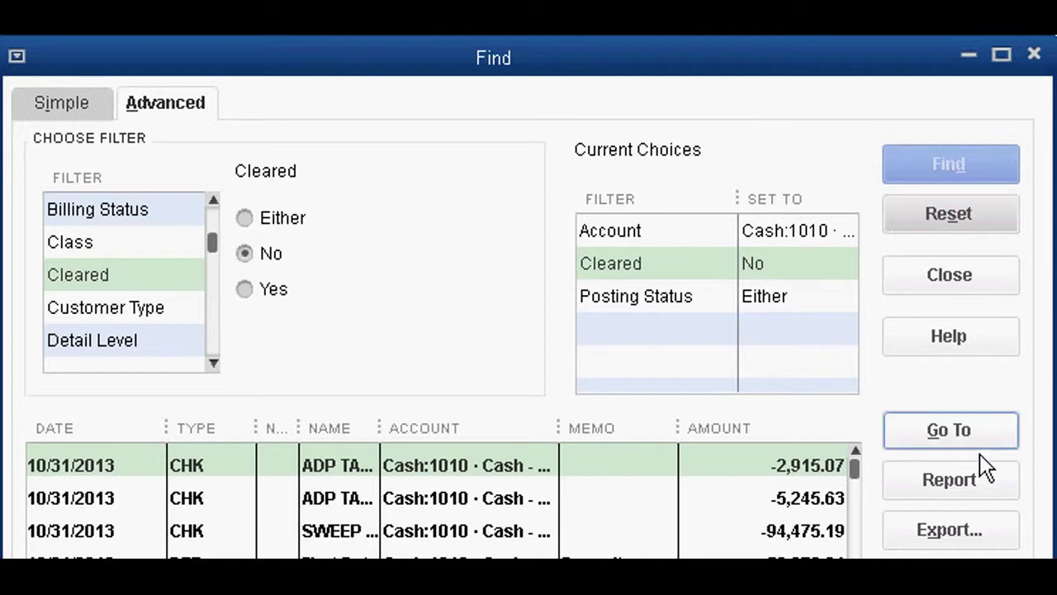
{"action": "left_click", "coordinate": [951, 533]}
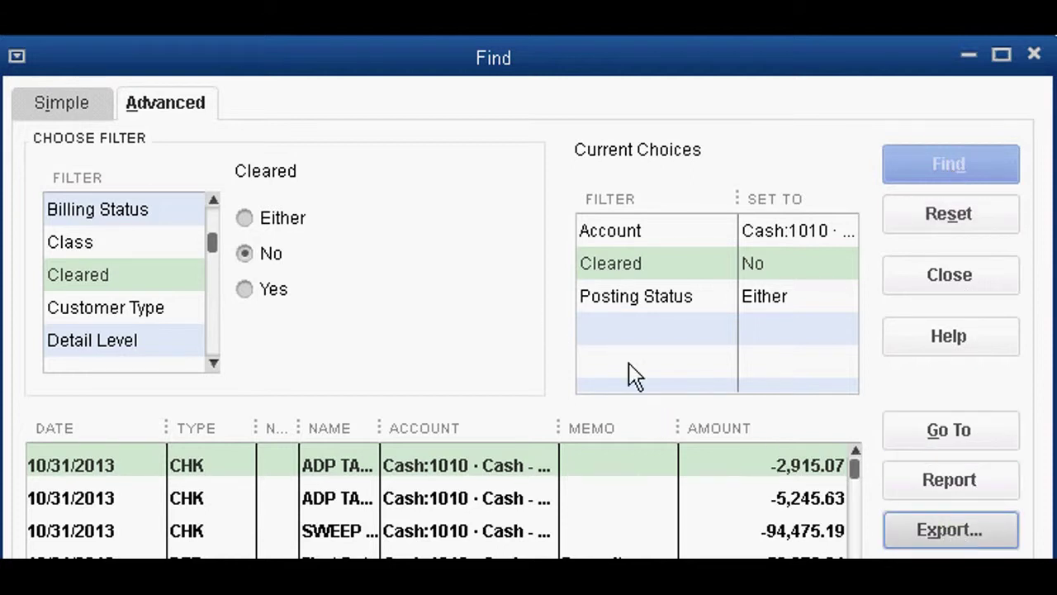
{"action": "left_click", "coordinate": [930, 530]}
{"action": "left_click_drag", "start_coordinate": [541, 112], "coordinate": [348, 100]}
{"action": "left_click", "coordinate": [378, 190]}
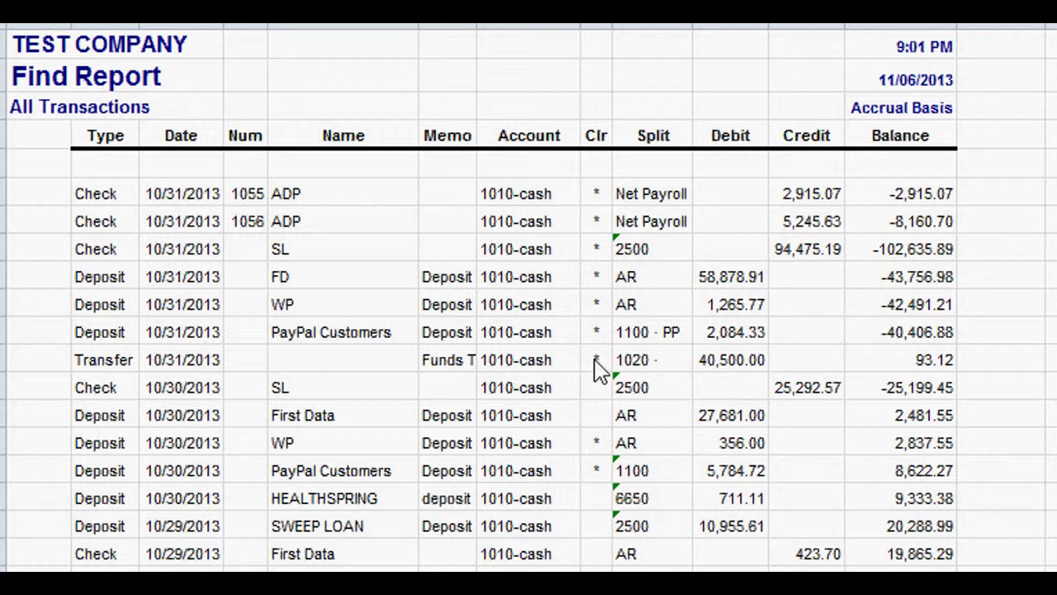
Step: Enter the formula =J6-K6 in M6, beside the first check's balance, to net its debit and credit
{"action": "left_click", "coordinate": [595, 440]}
{"action": "left_click", "coordinate": [1000, 196]}
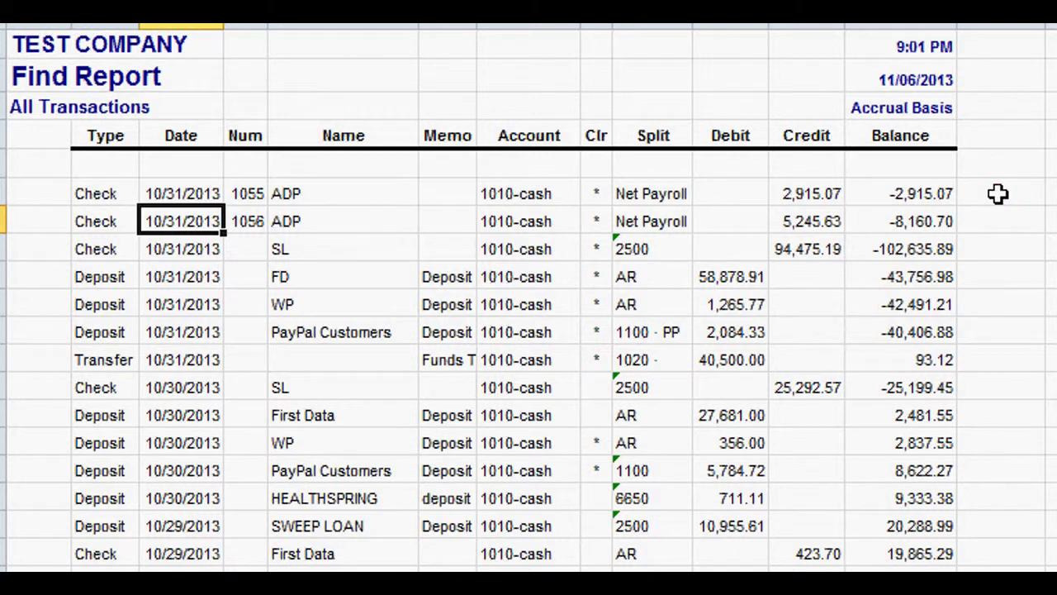
{"action": "left_click", "coordinate": [997, 193]}
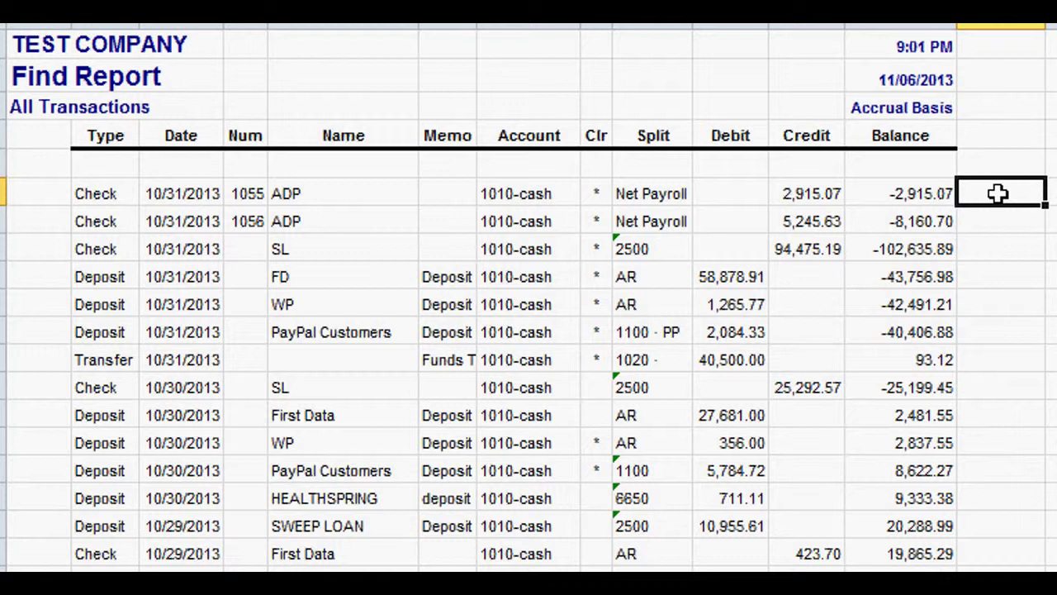
{"action": "type", "text": "="}
{"action": "key", "text": "Left"}
{"action": "key", "text": "Left"}
{"action": "key", "text": "Left"}
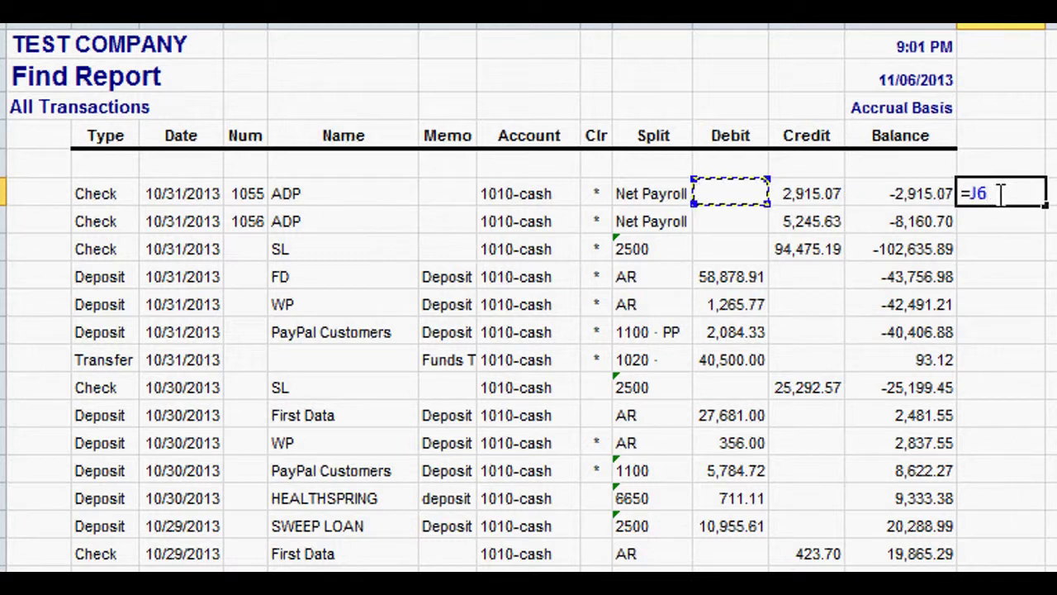
{"action": "type", "text": "-"}
{"action": "key", "text": "Left"}
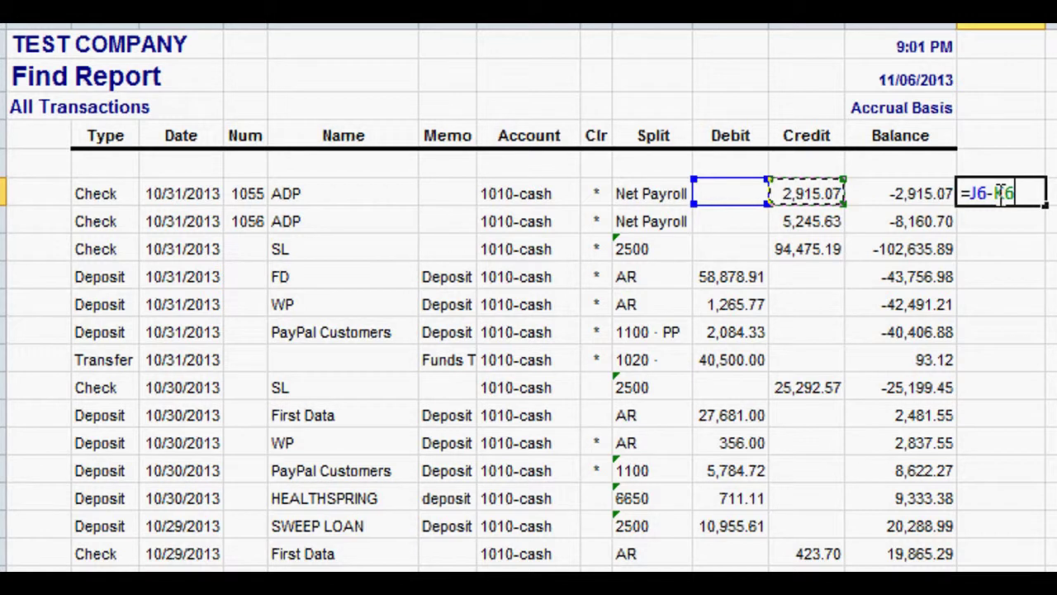
{"action": "key", "text": "Return"}
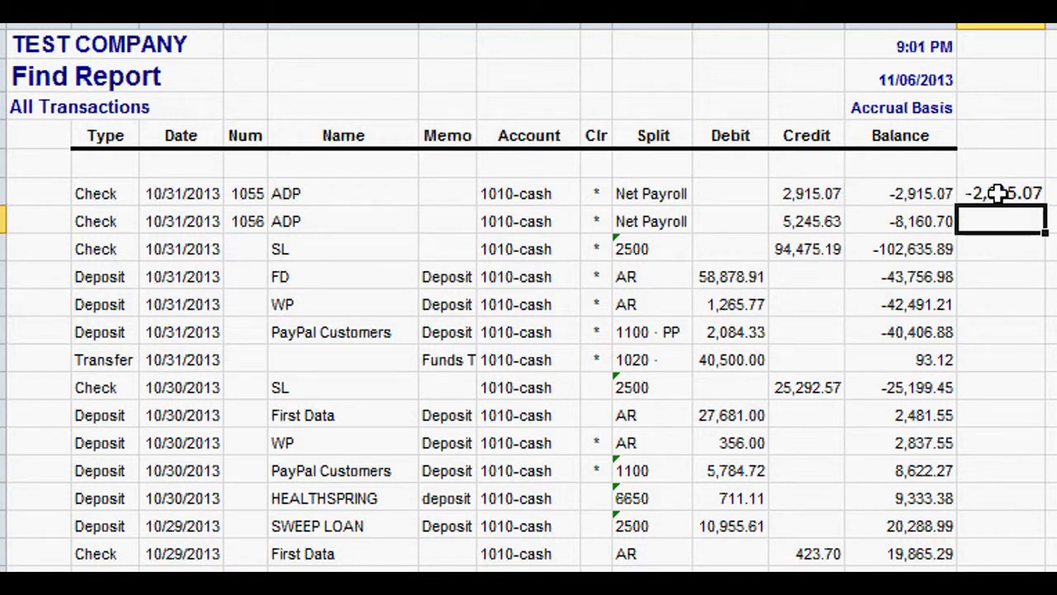
Step: Copy the net amount formula from M6 down through the 10/30/2013 PayPal Customers deposit in row 16
{"action": "left_click", "coordinate": [999, 194]}
{"action": "key", "text": "ctrl+c"}
{"action": "key", "text": "Down"}
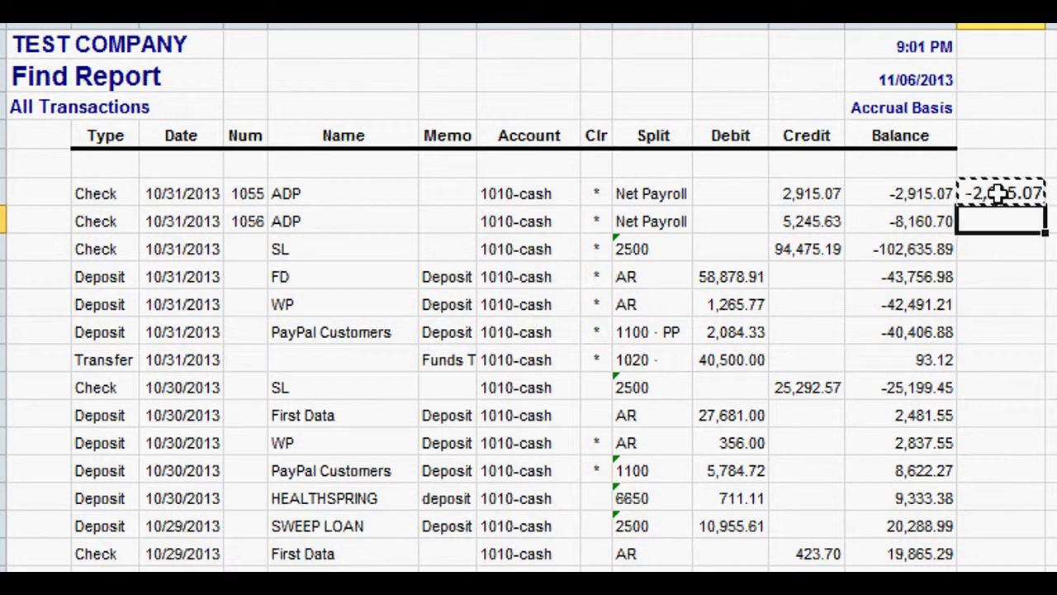
{"action": "key", "text": "shift+Down"}
{"action": "key", "text": "shift+Down"}
{"action": "key", "text": "shift+Down"}
{"action": "key", "text": "shift+Down"}
{"action": "key", "text": "shift+Down"}
{"action": "key", "text": "shift+Down"}
{"action": "key", "text": "shift+Down"}
{"action": "key", "text": "shift+Down"}
{"action": "key", "text": "shift+Down"}
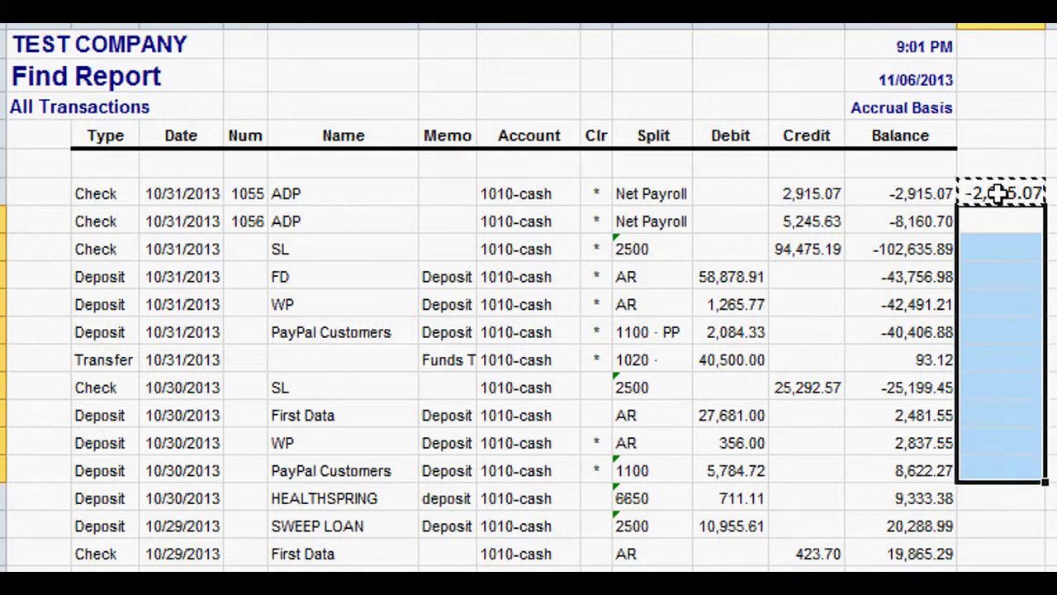
{"action": "key", "text": "ctrl+v"}
Step: Clear the net amounts in M13:M14 for the unmarked 10/30/2013 SL check and First Data deposit
{"action": "key", "text": "Down"}
{"action": "key", "text": "Down"}
{"action": "key", "text": "Down"}
{"action": "key", "text": "Down"}
{"action": "key", "text": "Down"}
{"action": "key", "text": "Down"}
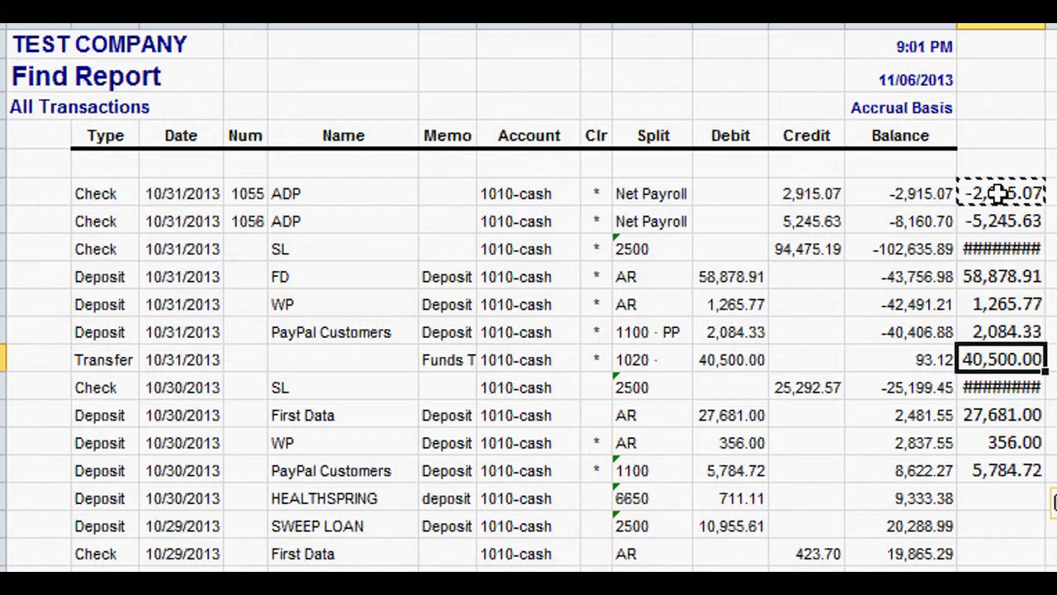
{"action": "key", "text": "shift+Down"}
{"action": "key", "text": "shift+Down"}
{"action": "key", "text": "shift+Up"}
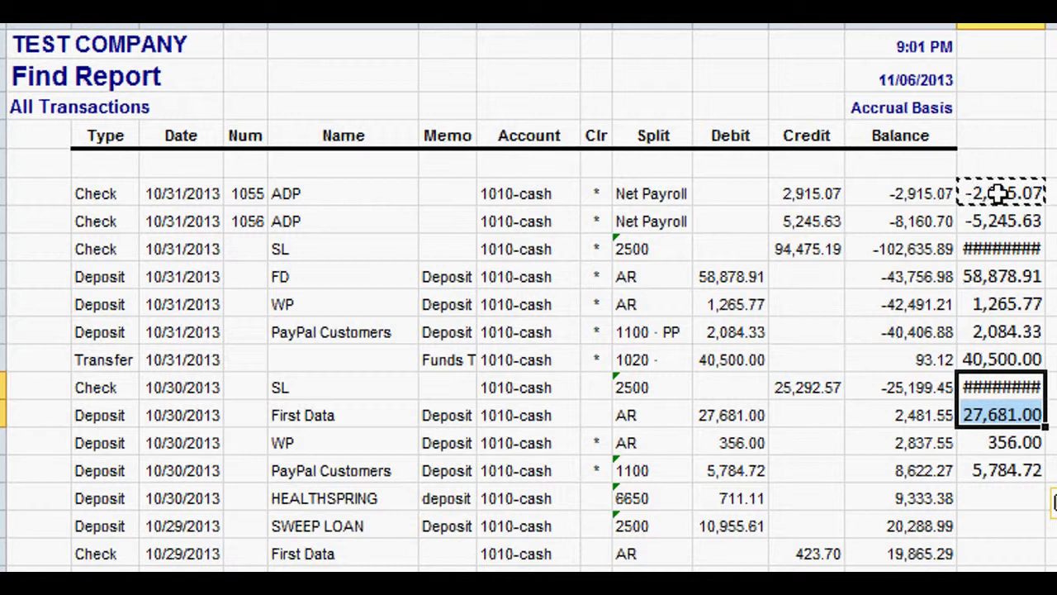
{"action": "key", "text": "Escape"}
{"action": "key", "text": "Delete"}
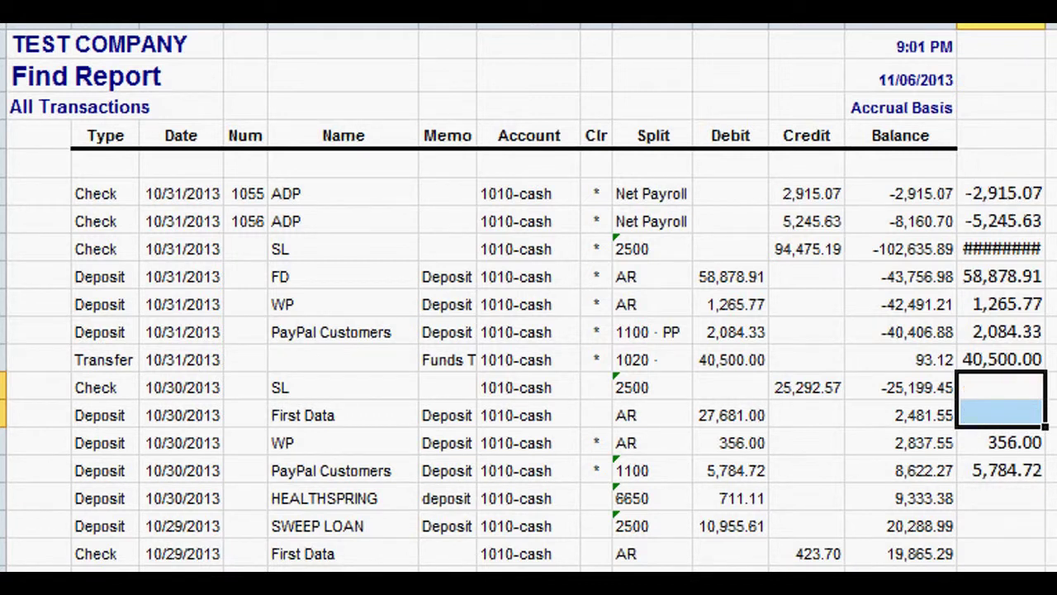
Step: Widen column M to fit its net amounts and select the range M6:M16
{"action": "double_click", "coordinate": [1047, 25]}
{"action": "left_click", "coordinate": [999, 379]}
{"action": "left_click_drag", "start_coordinate": [998, 379], "coordinate": [998, 403]}
{"action": "left_click", "coordinate": [1024, 187]}
{"action": "mouse_move", "coordinate": [1024, 187]}
{"action": "left_mouse_down"}
{"action": "mouse_move", "coordinate": [986, 437]}
{"action": "mouse_move", "coordinate": [1018, 463]}
{"action": "left_mouse_up"}
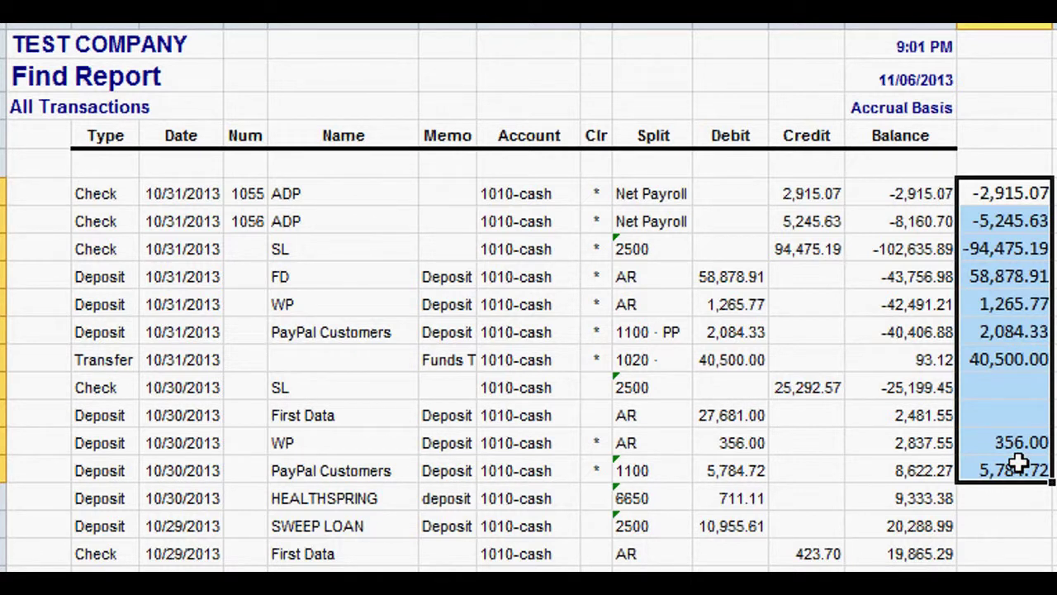
Step: Total the net amounts M6:M16 with a SUM formula in M18, beside the SWEEP LOAN deposit, and make it bold
{"action": "left_click", "coordinate": [1008, 516]}
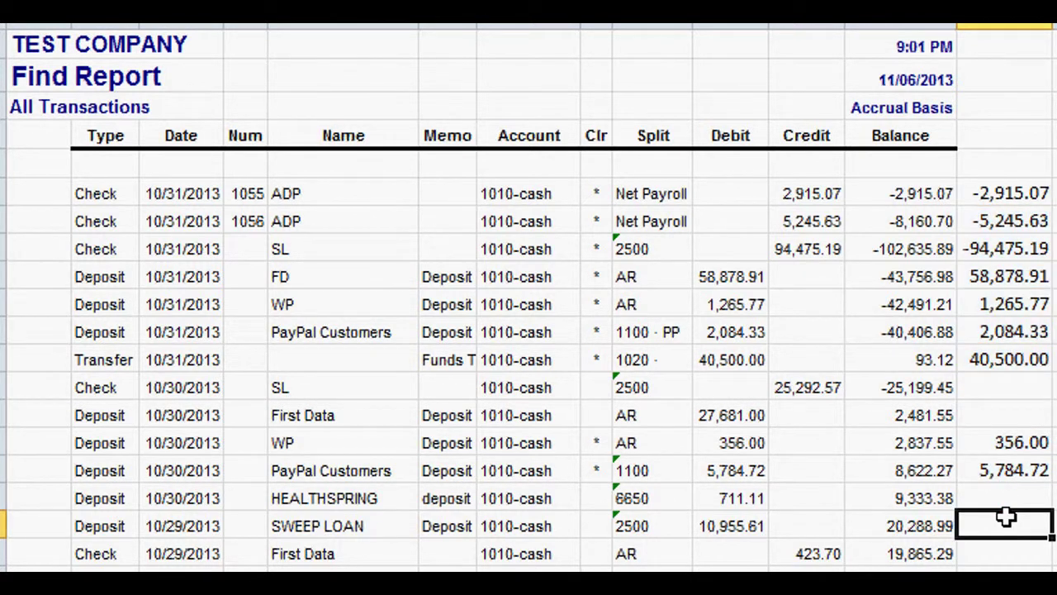
{"action": "type", "text": "=sum("}
{"action": "key", "text": "Up"}
{"action": "key", "text": "Up"}
{"action": "key", "text": "shift+Up"}
{"action": "key", "text": "shift+Up"}
{"action": "key", "text": "shift+Up"}
{"action": "key", "text": "shift+Up"}
{"action": "key", "text": "shift+Up"}
{"action": "key", "text": "shift+Up"}
{"action": "key", "text": "shift+Up"}
{"action": "key", "text": "shift+Up"}
{"action": "key", "text": "shift+Up"}
{"action": "key", "text": "shift+Up"}
{"action": "key", "text": "shift+Up"}
{"action": "key", "text": "shift+Down"}
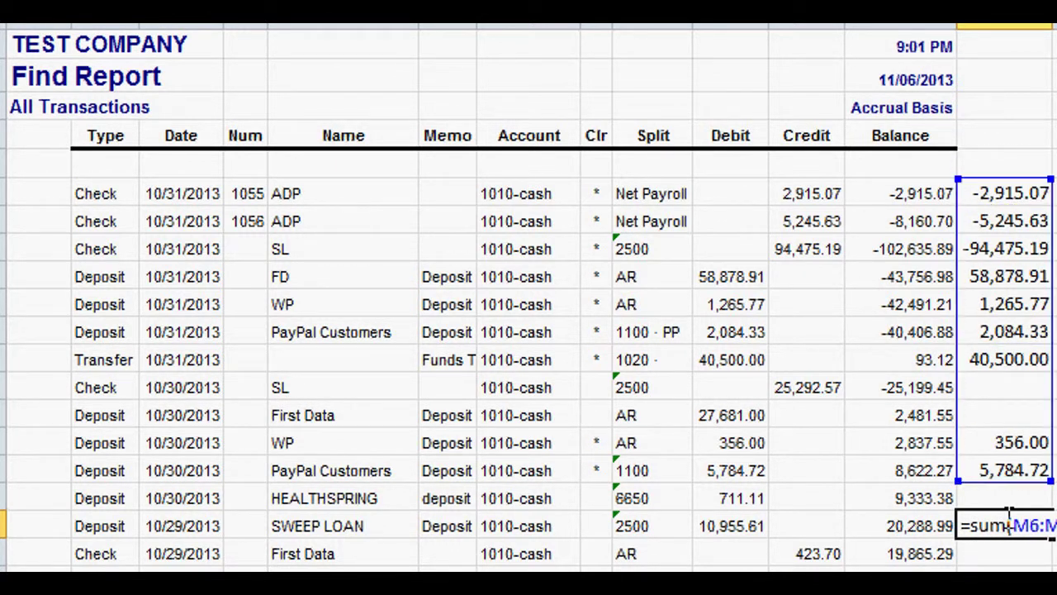
{"action": "key", "text": "Return"}
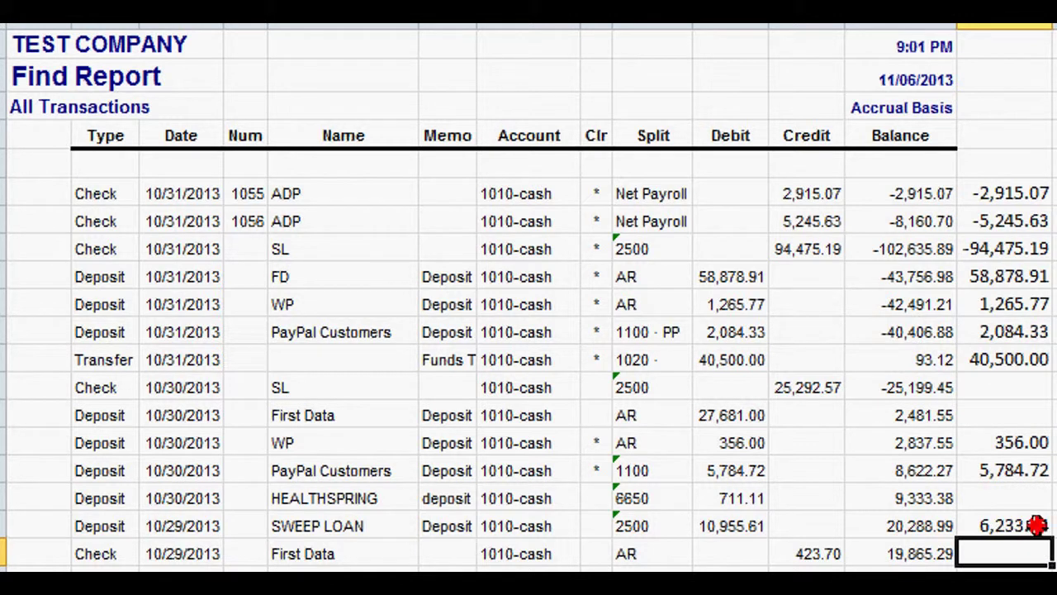
{"action": "left_click", "coordinate": [1042, 526]}
{"action": "key", "text": "ctrl+b"}
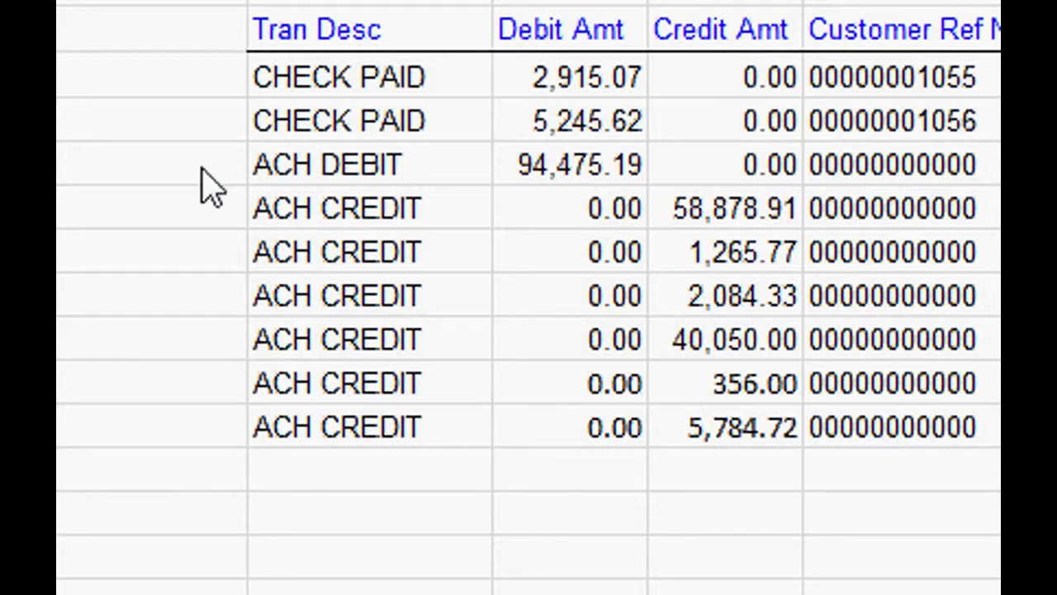
Step: In the bank transaction list, enter =R5-Q5 beside the first CHECK PAID row to net credit and debit
{"action": "left_click", "coordinate": [170, 81]}
{"action": "left_click", "coordinate": [171, 80]}
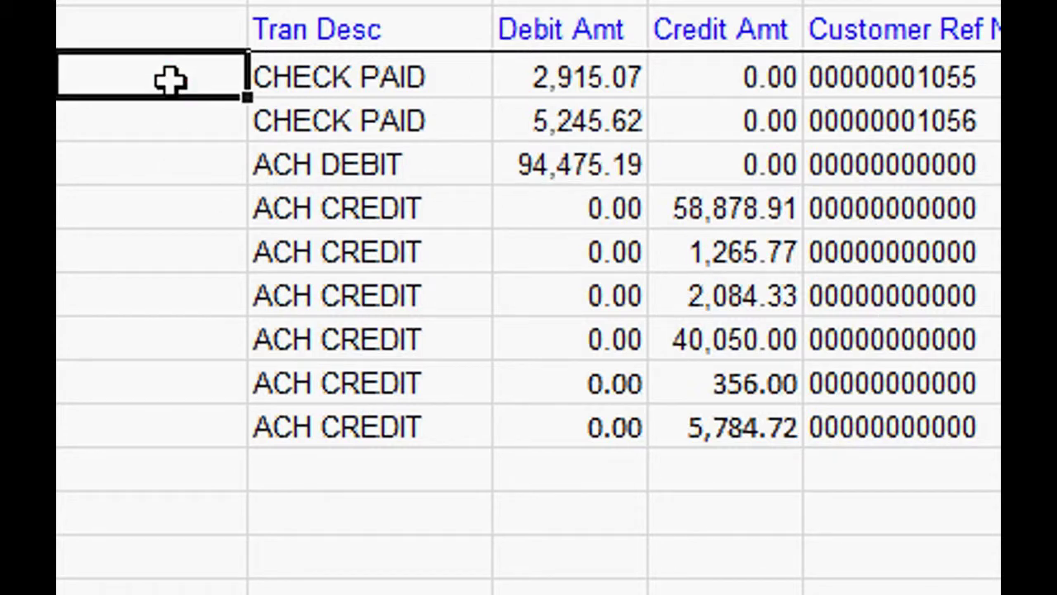
{"action": "type", "text": "="}
{"action": "key", "text": "Right"}
{"action": "key", "text": "Right"}
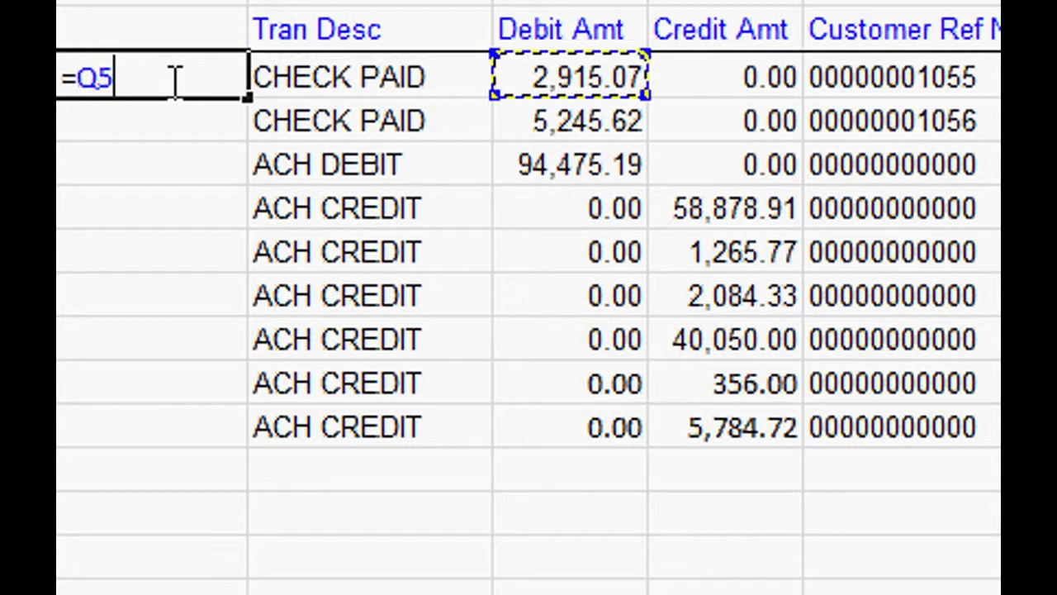
{"action": "type", "text": "-N5"}
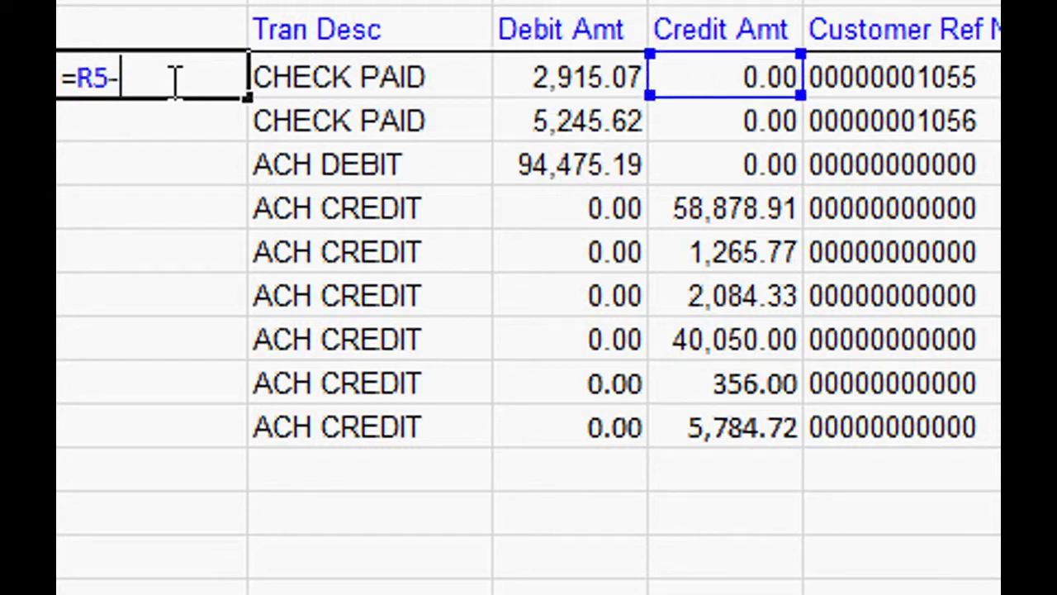
{"action": "key", "text": "Right"}
{"action": "key", "text": "Right"}
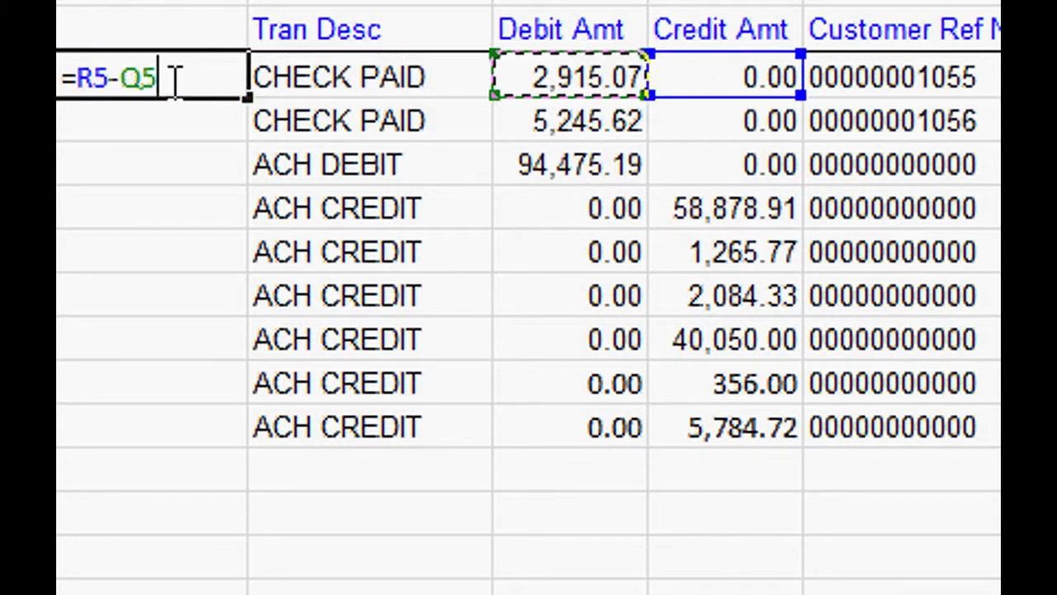
{"action": "key", "text": "Return"}
Step: Fill the bank net amount formula down to the last ACH CREDIT row and sum the column two rows below
{"action": "left_click", "coordinate": [192, 86]}
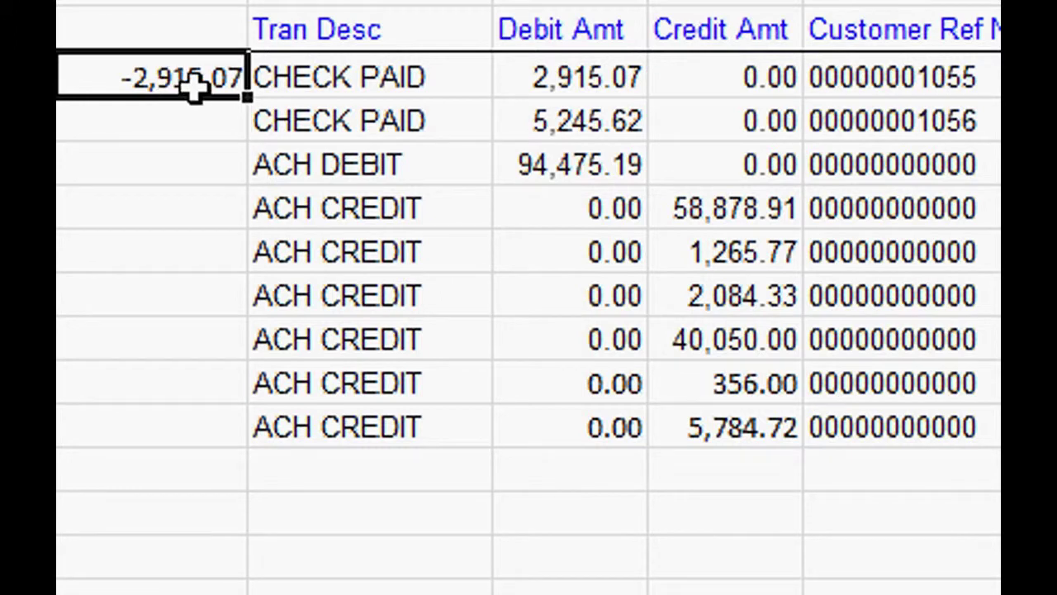
{"action": "left_click_drag", "start_coordinate": [246, 97], "coordinate": [206, 438]}
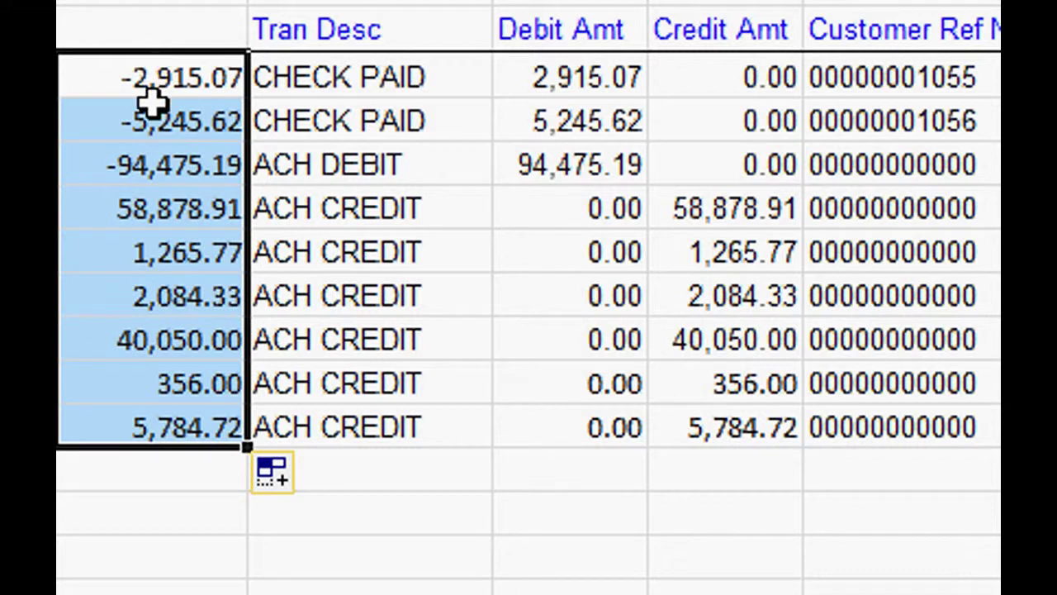
{"action": "left_click", "coordinate": [190, 487]}
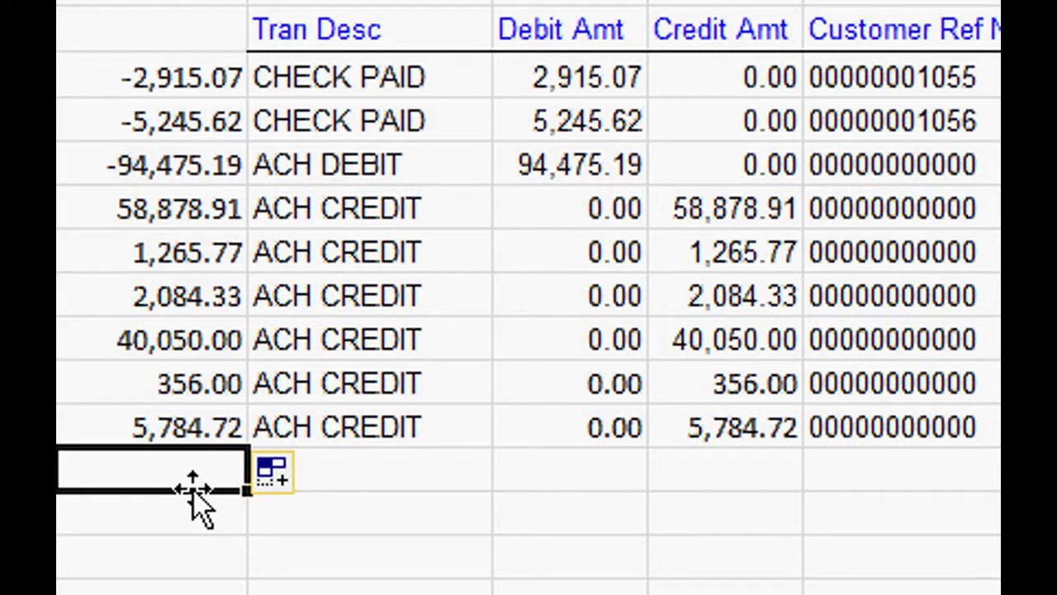
{"action": "left_click", "coordinate": [184, 499]}
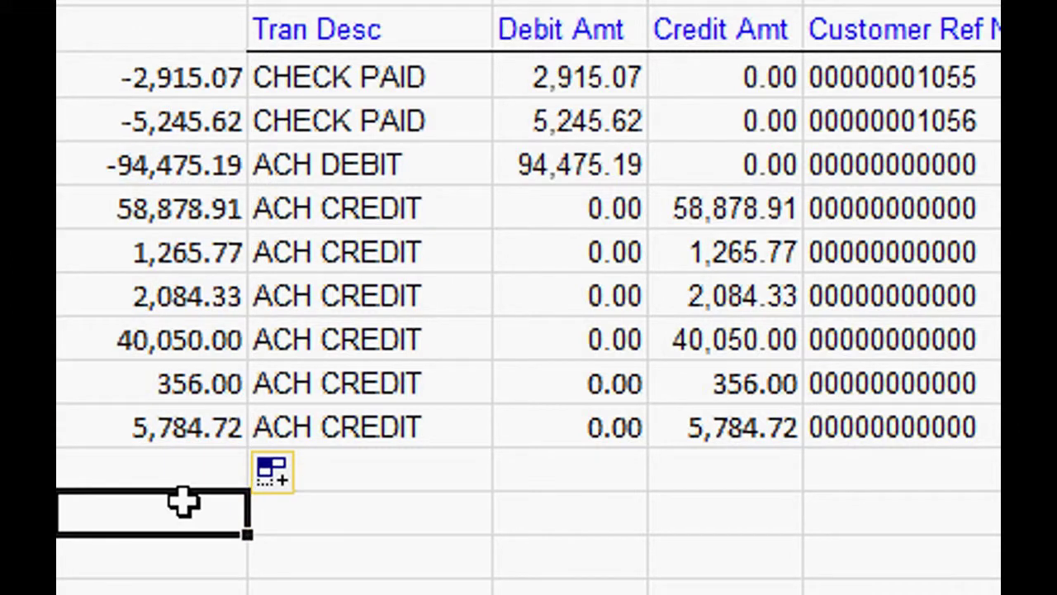
{"action": "key", "text": "alt+equal"}
{"action": "key", "text": "Return"}
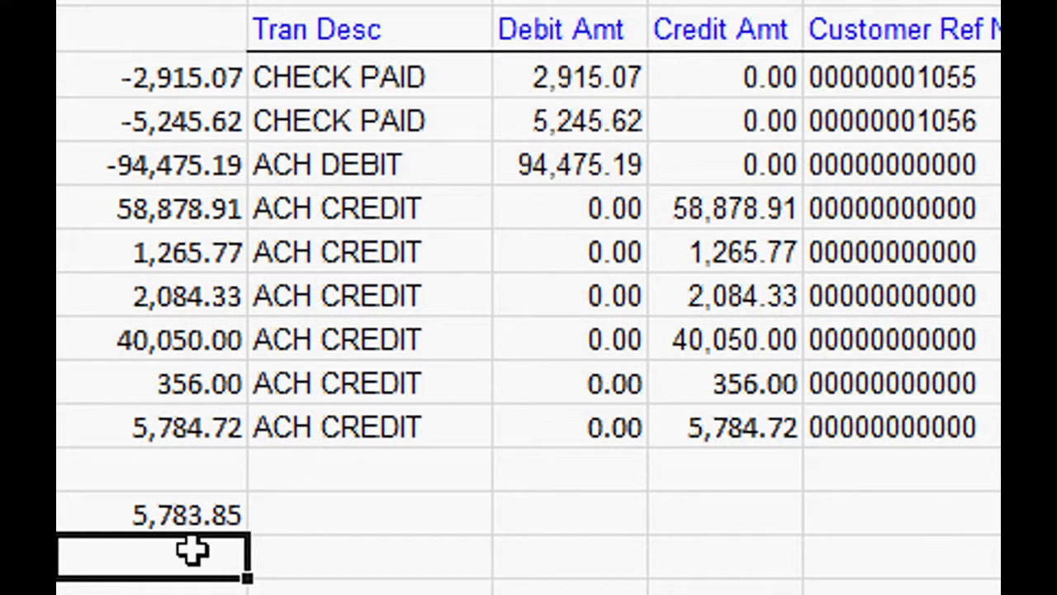
Step: Enter 6233.84 in the cell next to the bank transactions' total
{"action": "left_click", "coordinate": [378, 505]}
{"action": "type", "text": "="}
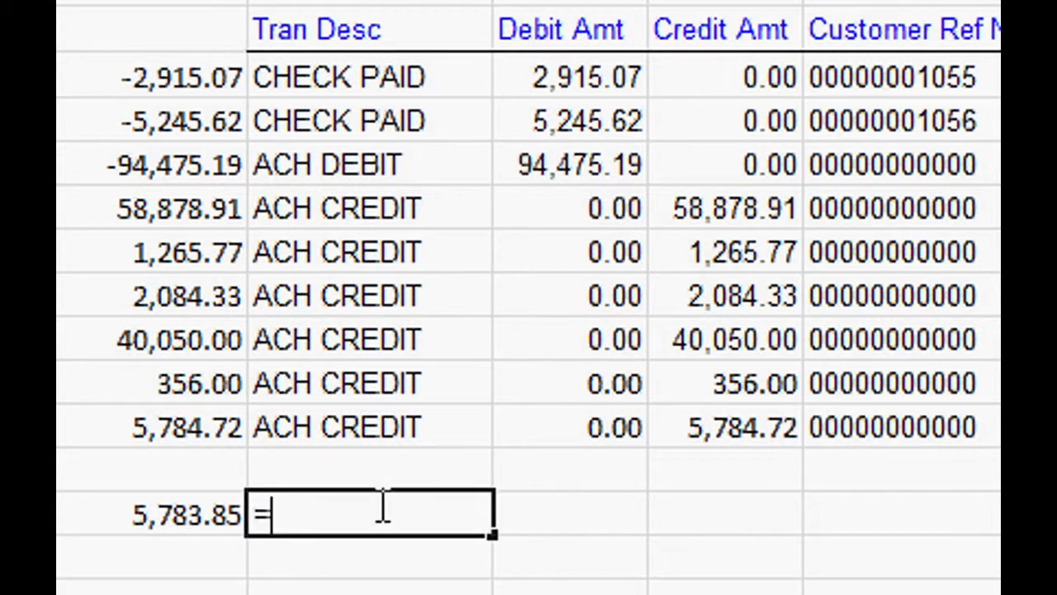
{"action": "type", "text": "6233.84"}
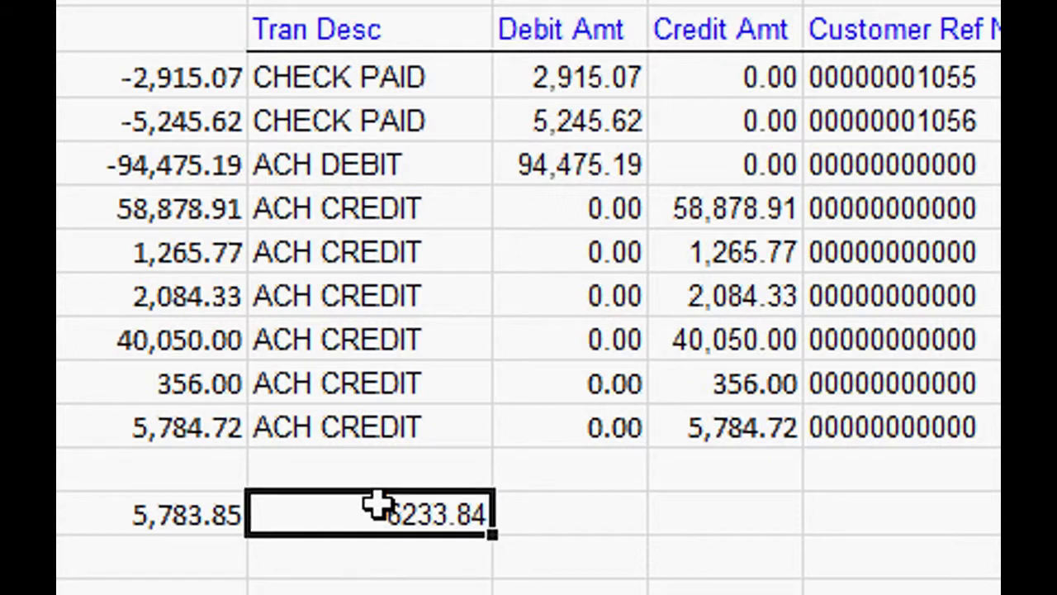
Step: Beside the 6233.84 entry in P15, enter a formula subtracting the bank transactions' total from it
{"action": "key", "text": "Tab"}
{"action": "type", "text": "="}
{"action": "left_click", "coordinate": [375, 505]}
{"action": "type", "text": "-"}
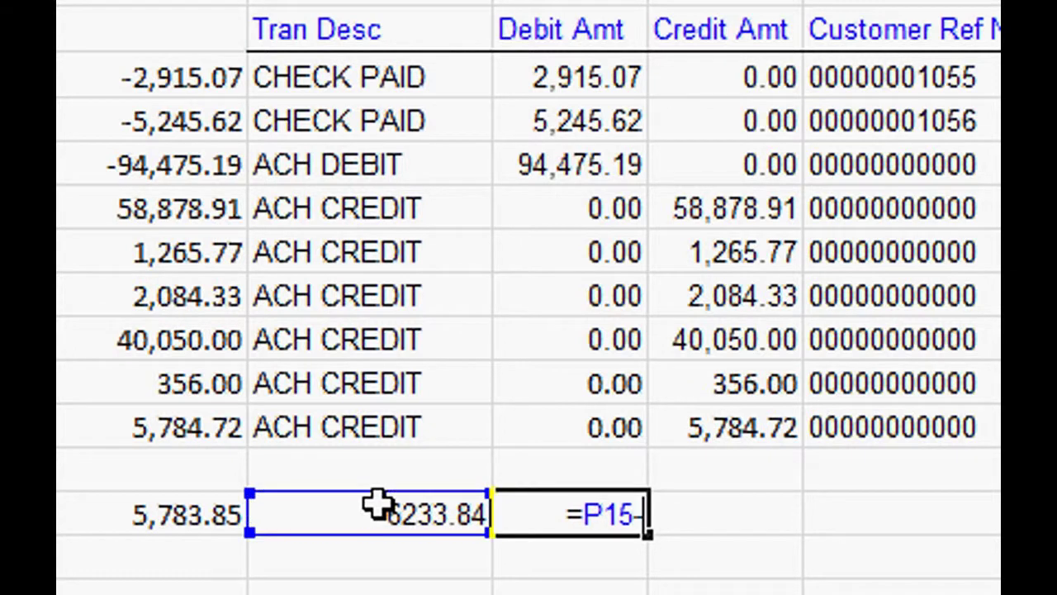
{"action": "key", "text": "Left"}
{"action": "key", "text": "Left"}
{"action": "key", "text": "Return"}
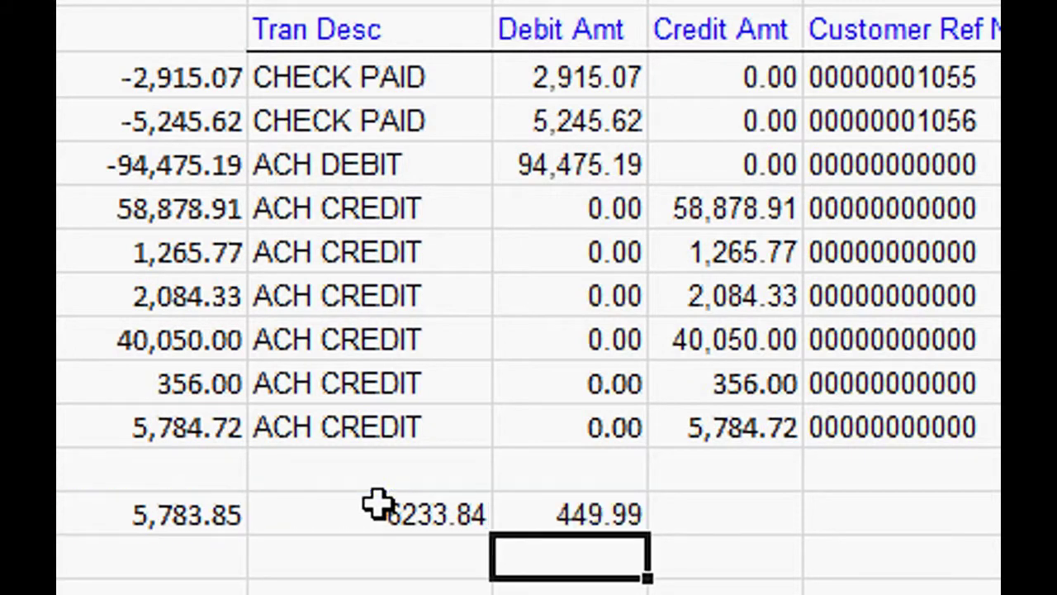
{"action": "left_click", "coordinate": [567, 510]}
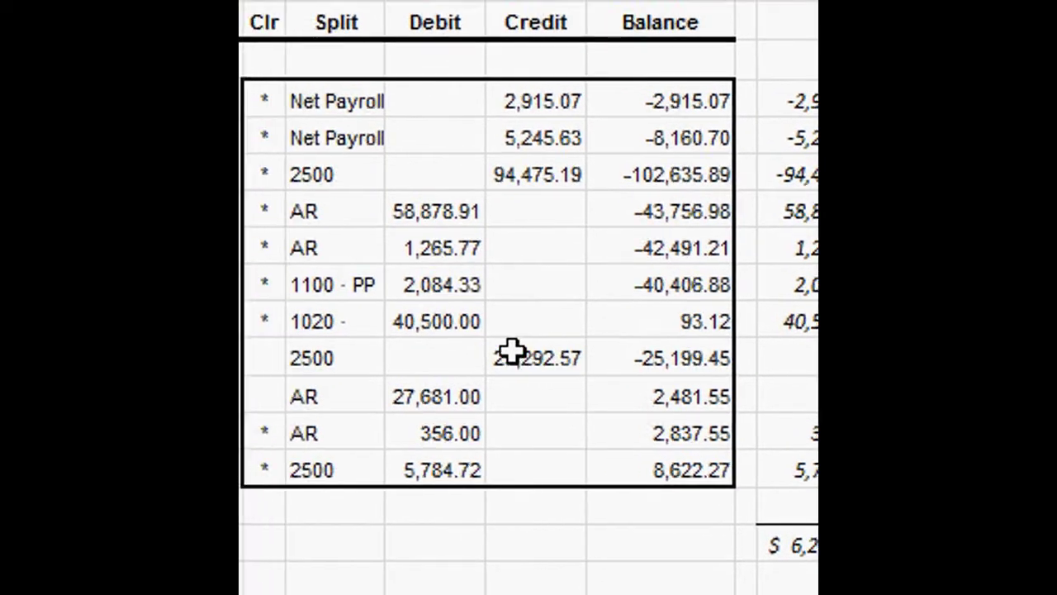
Step: Set the QuickBooks net amounts N6:N16 as Range #1 for the Reconcile add-in's range comparison
{"action": "left_click", "coordinate": [536, 355]}
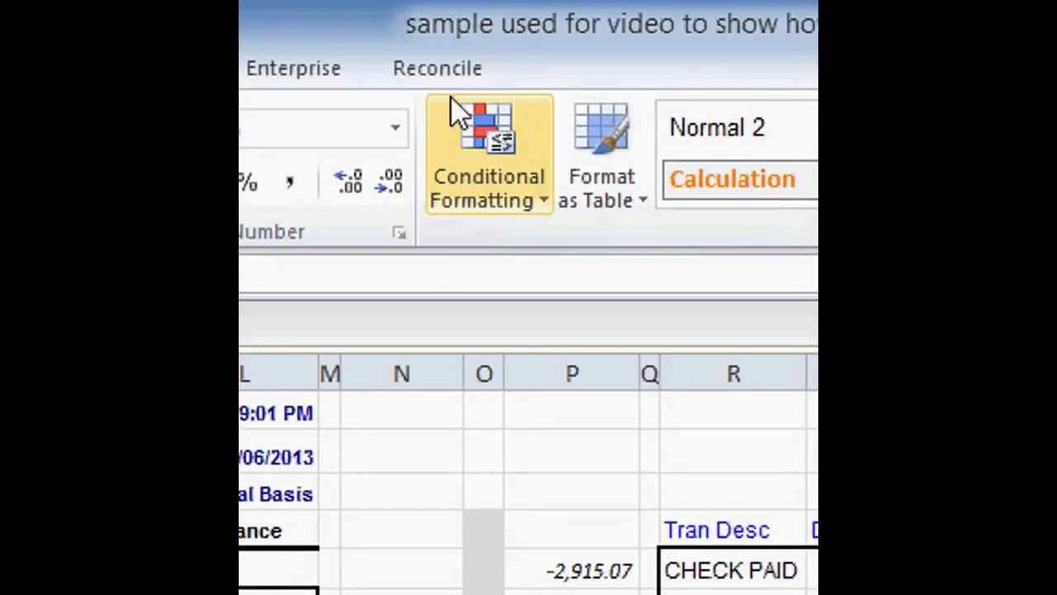
{"action": "left_click", "coordinate": [451, 69]}
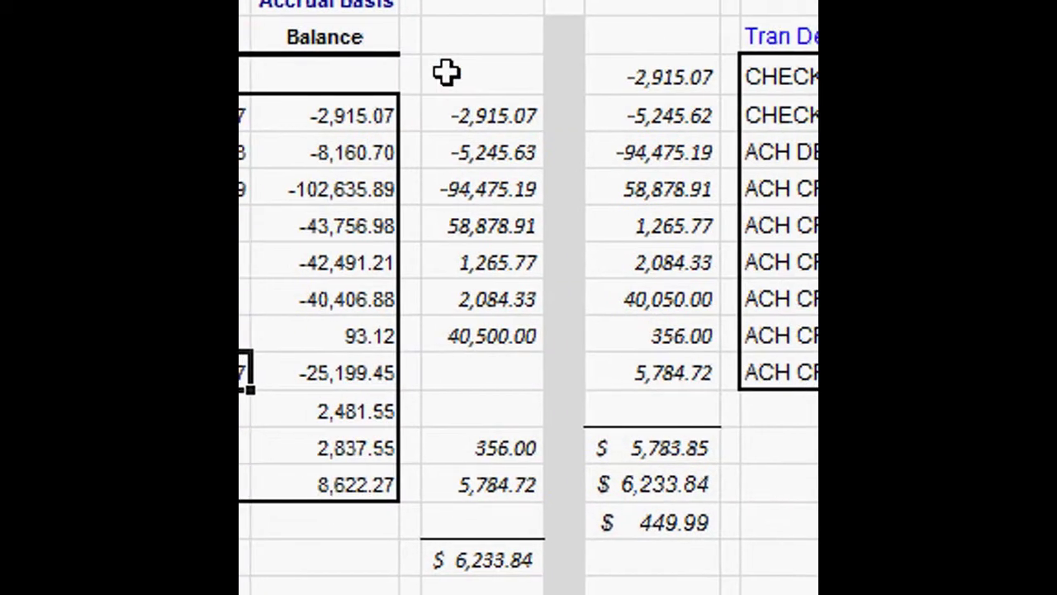
{"action": "left_click_drag", "start_coordinate": [459, 107], "coordinate": [487, 486]}
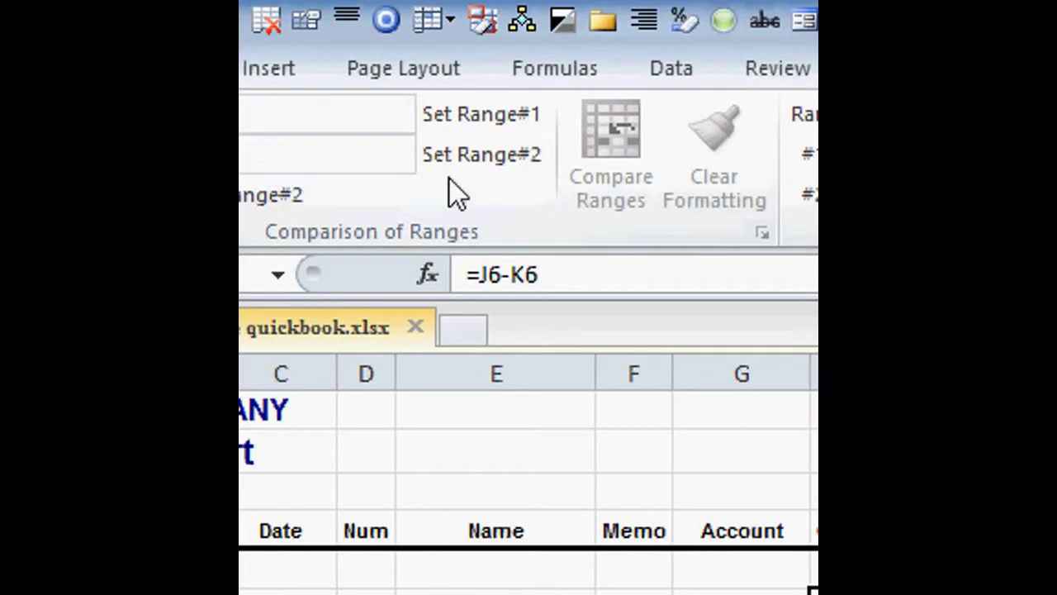
{"action": "left_click", "coordinate": [461, 125]}
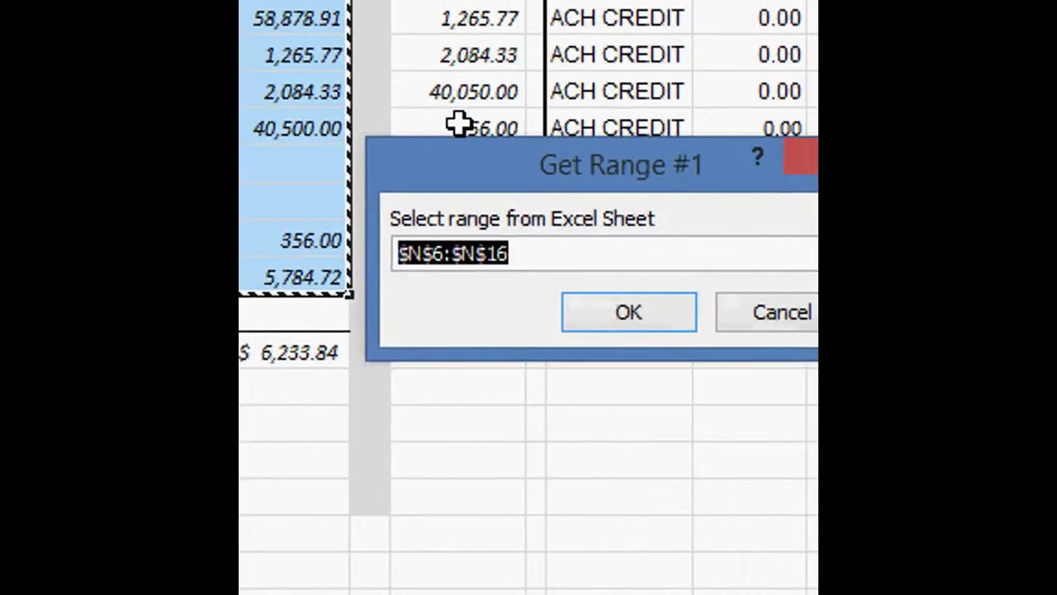
{"action": "left_click", "coordinate": [521, 293]}
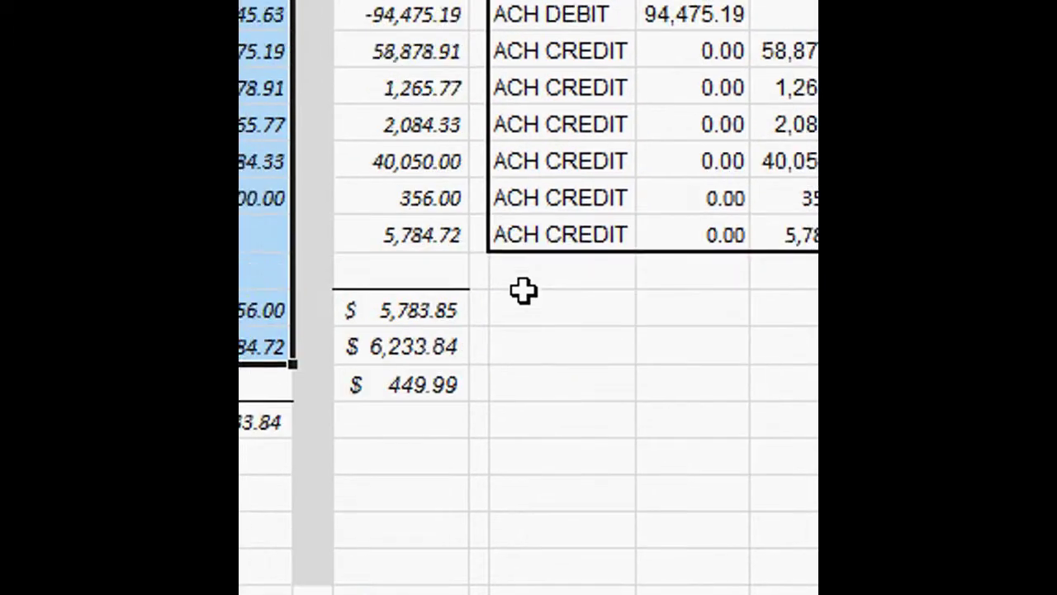
Step: Set the bank net amounts P5:P13 as Range #2 and compare the two ranges
{"action": "left_click_drag", "start_coordinate": [446, 113], "coordinate": [438, 394]}
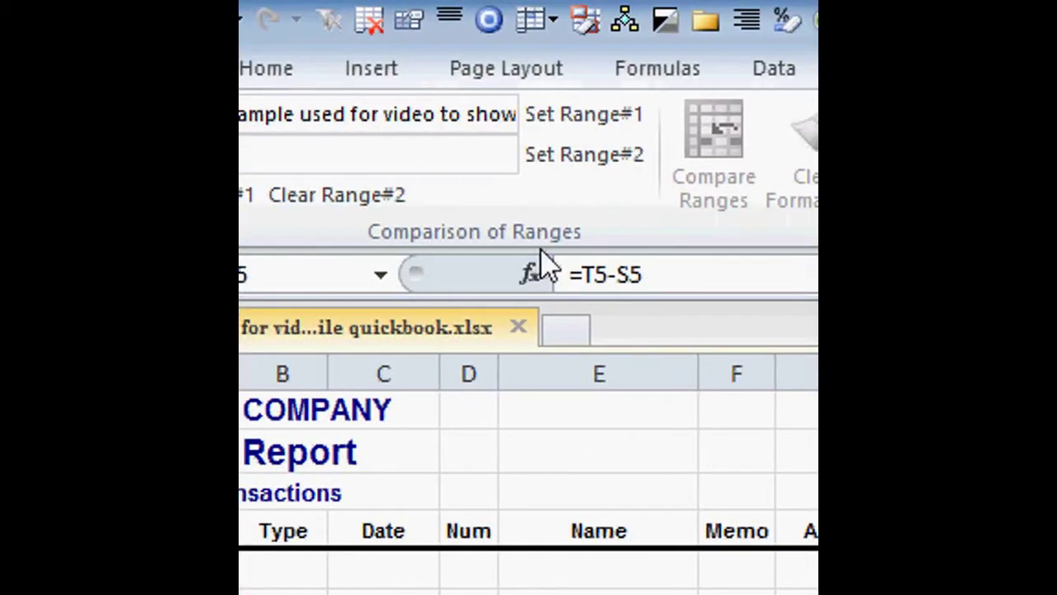
{"action": "left_click", "coordinate": [559, 169]}
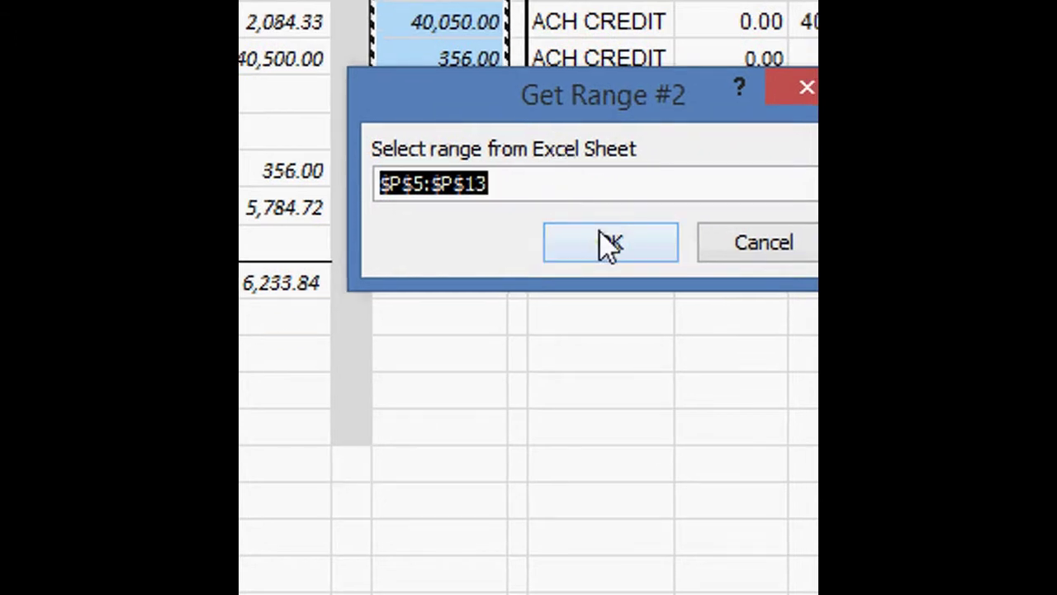
{"action": "left_click", "coordinate": [611, 281]}
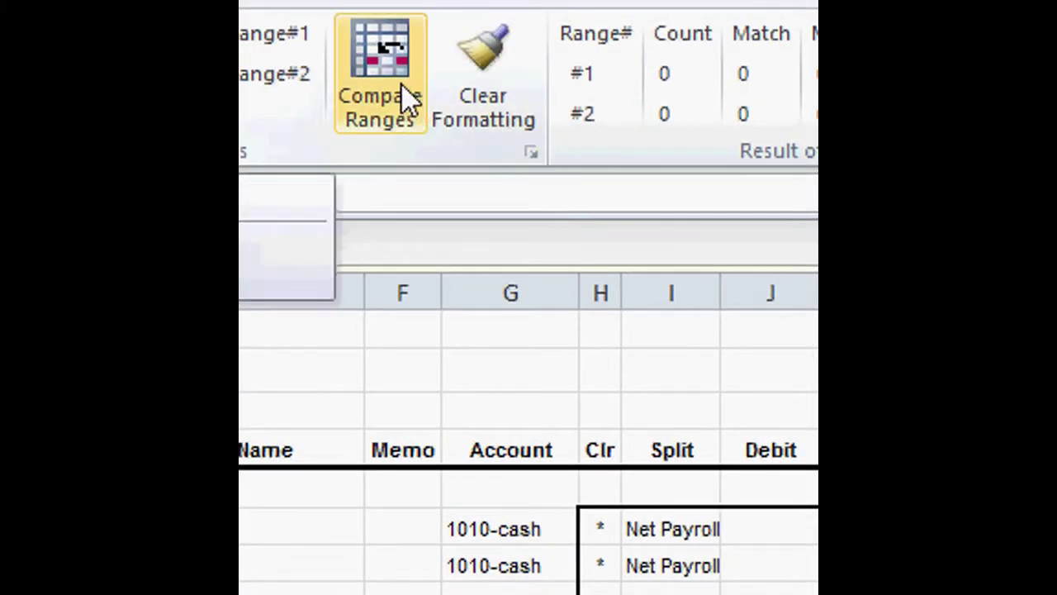
{"action": "left_click", "coordinate": [403, 97]}
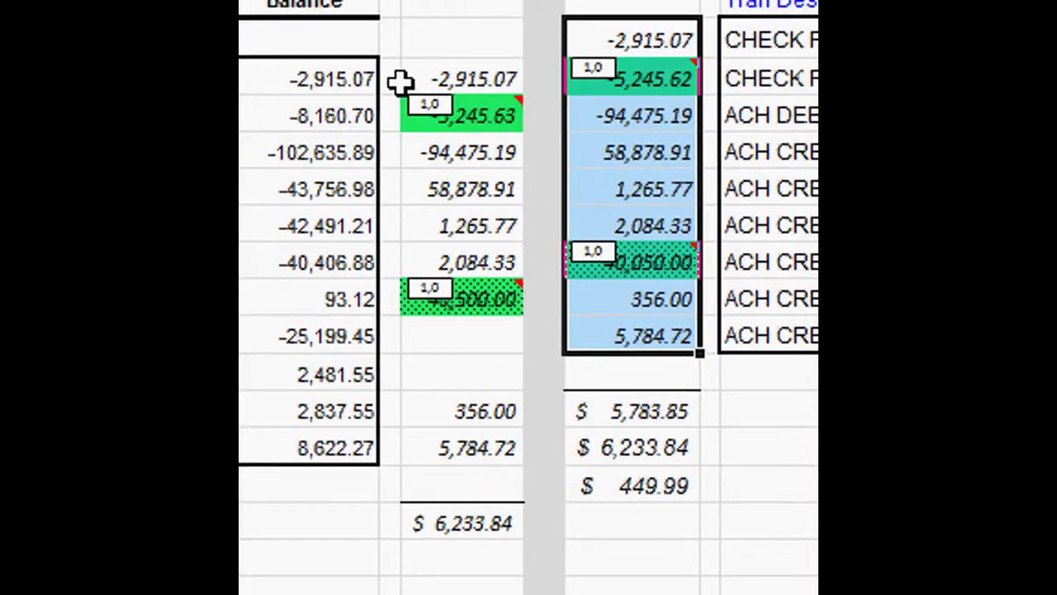
{"action": "left_click", "coordinate": [626, 188]}
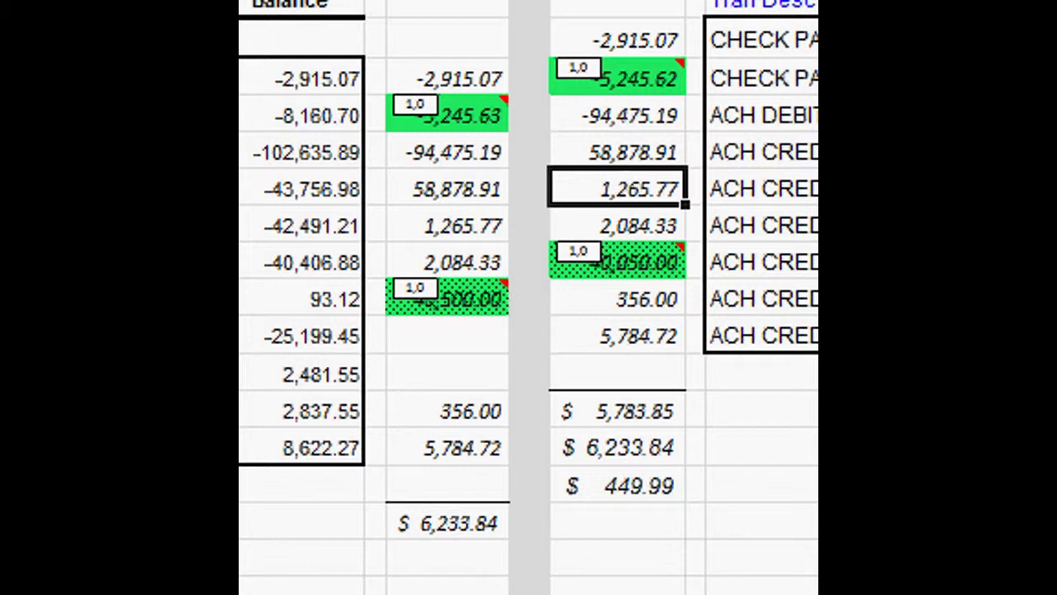
Step: Widen the bank and QuickBooks net amount columns so the comparison labels do not cover the highlighted amounts
{"action": "left_click_drag", "start_coordinate": [686, 1], "coordinate": [725, 2]}
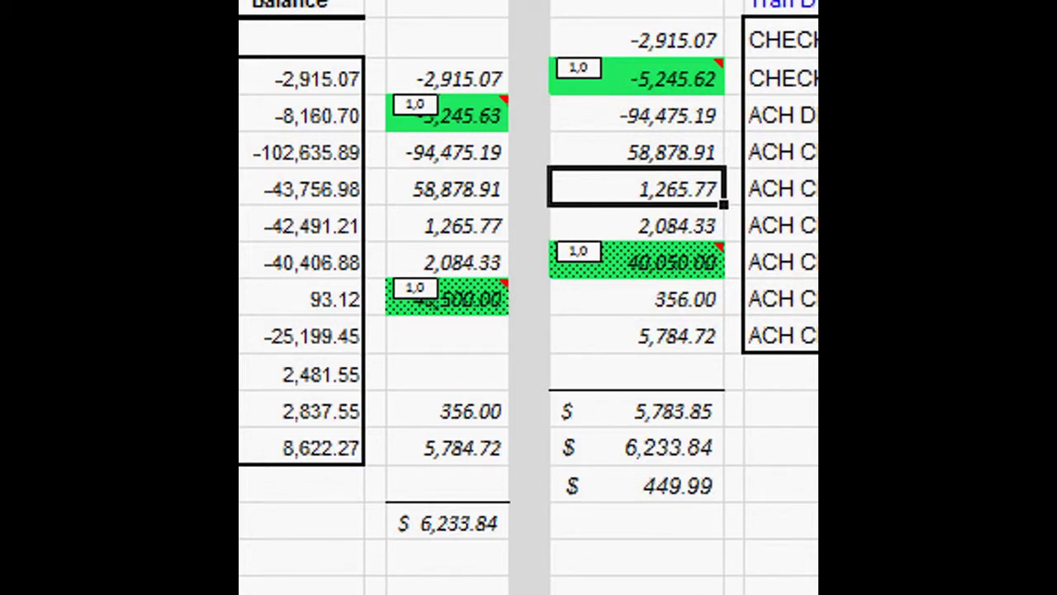
{"action": "left_click", "coordinate": [447, 2]}
{"action": "left_click_drag", "start_coordinate": [509, 2], "coordinate": [553, 2]}
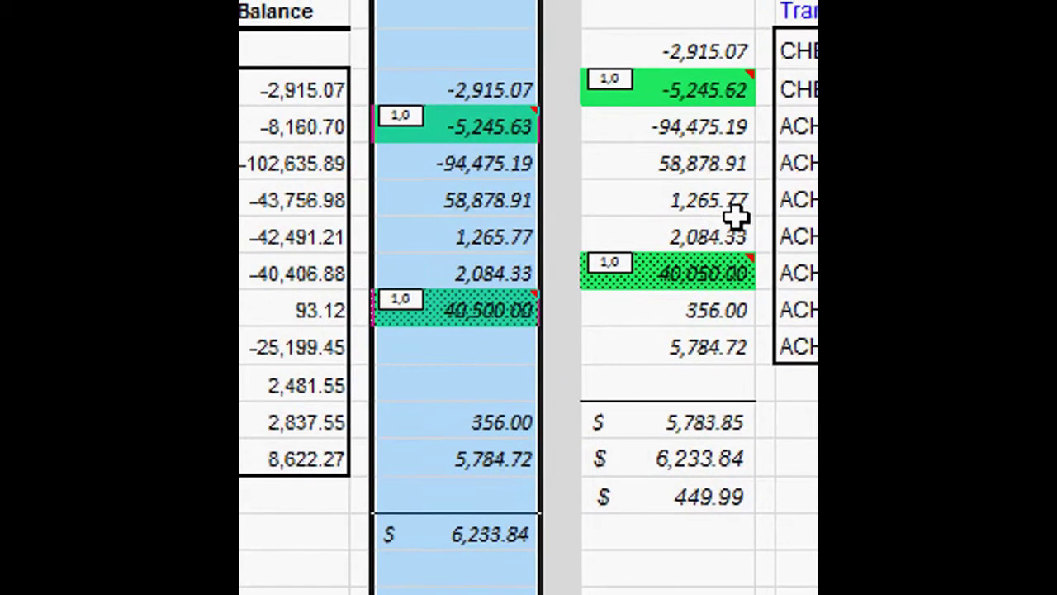
{"action": "key", "text": "ctrl"}
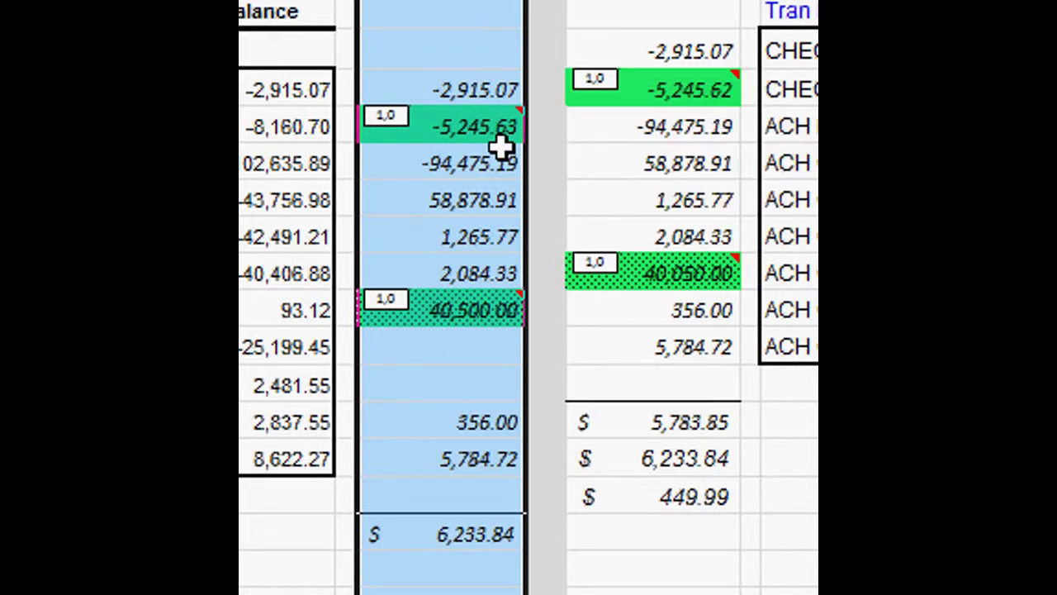
Step: Examine the highlighted mismatches in both net amount columns and read the comparison comments attached to them
{"action": "mouse_move", "coordinate": [496, 141]}
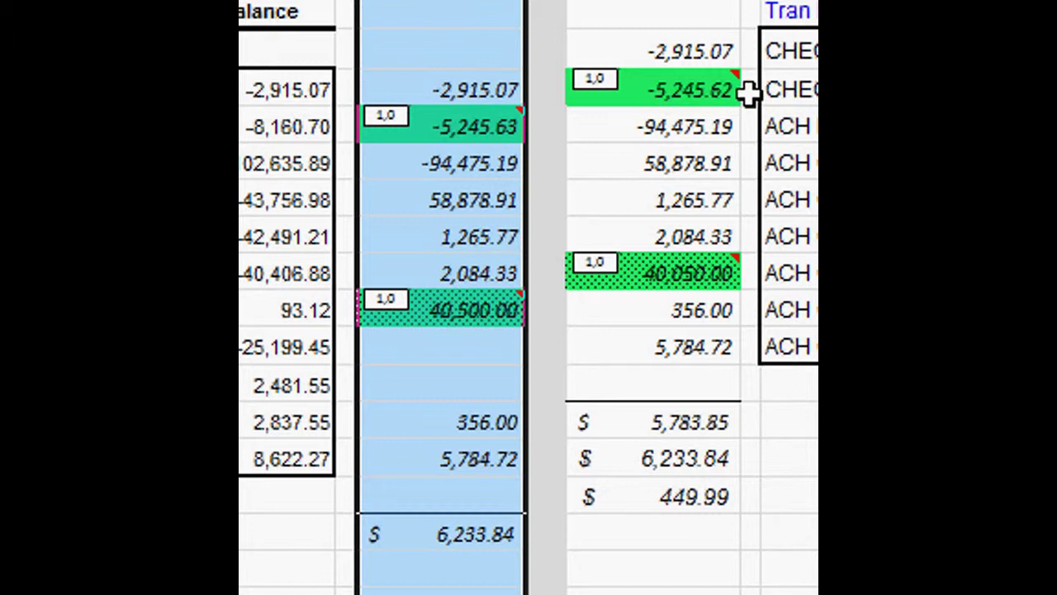
{"action": "mouse_move", "coordinate": [733, 93]}
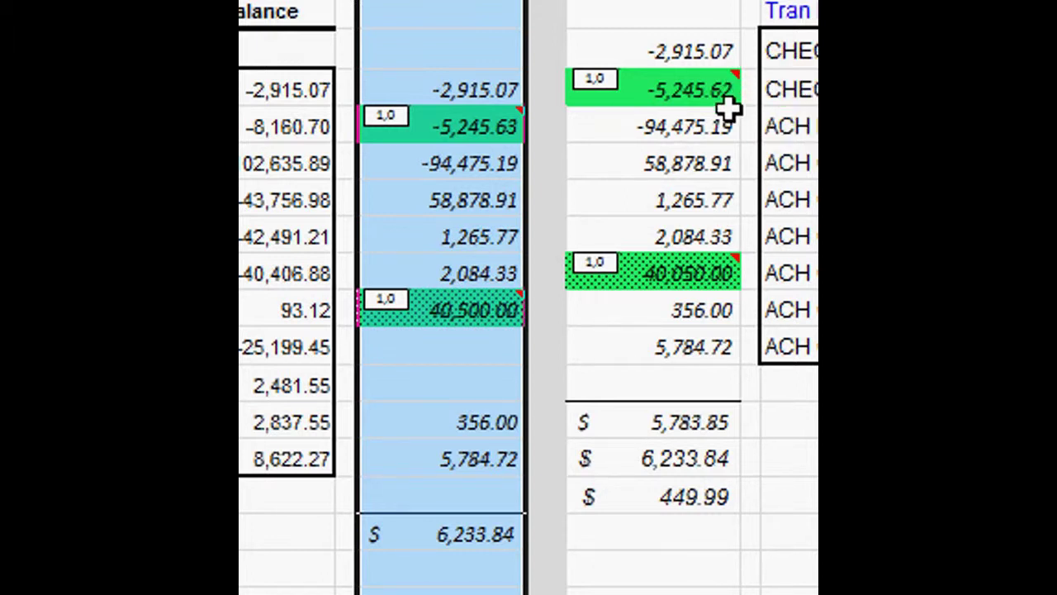
{"action": "mouse_move", "coordinate": [690, 89]}
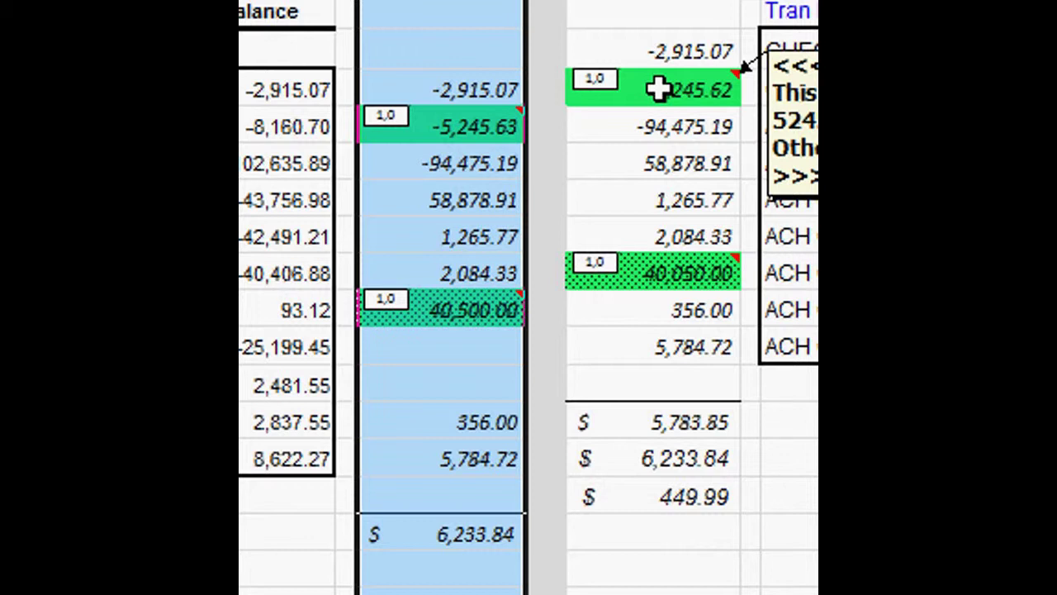
{"action": "mouse_move", "coordinate": [686, 280]}
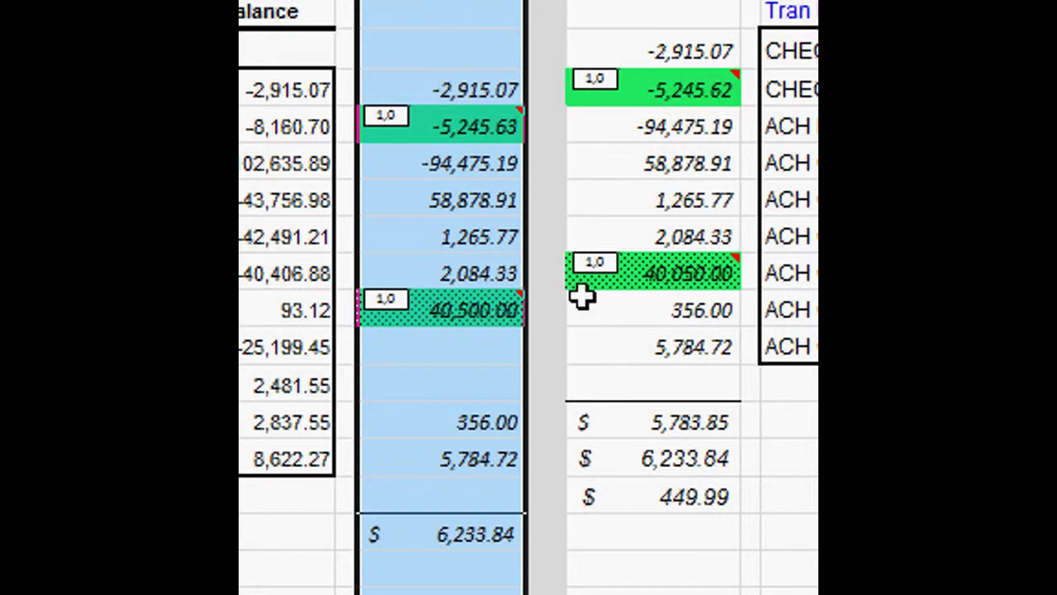
{"action": "mouse_move", "coordinate": [598, 268]}
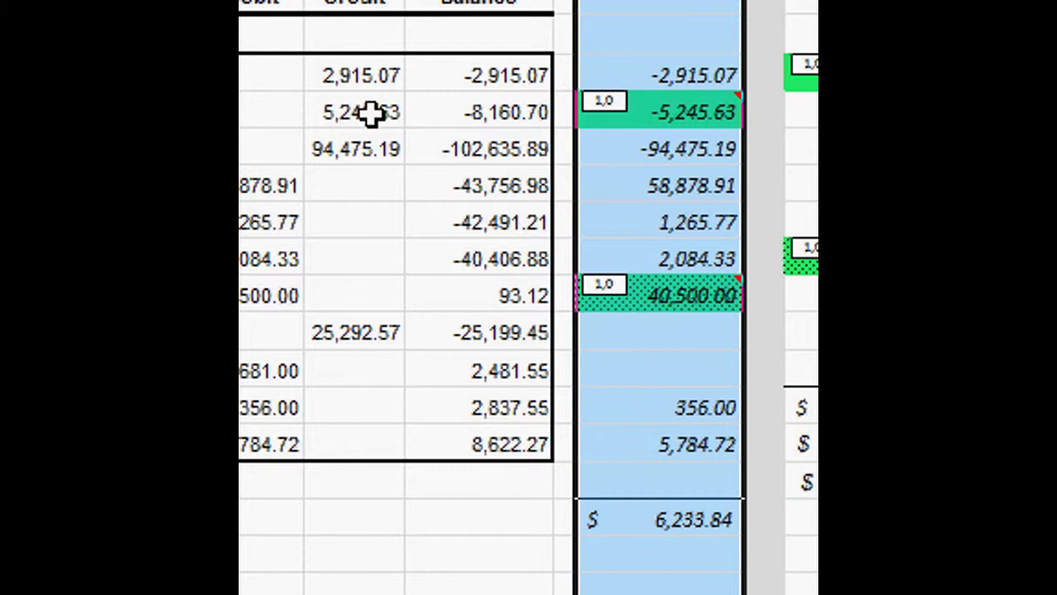
Step: Correct the credit of the second Net Payroll row to 5,245.62 to match the bank
{"action": "left_click", "coordinate": [371, 114]}
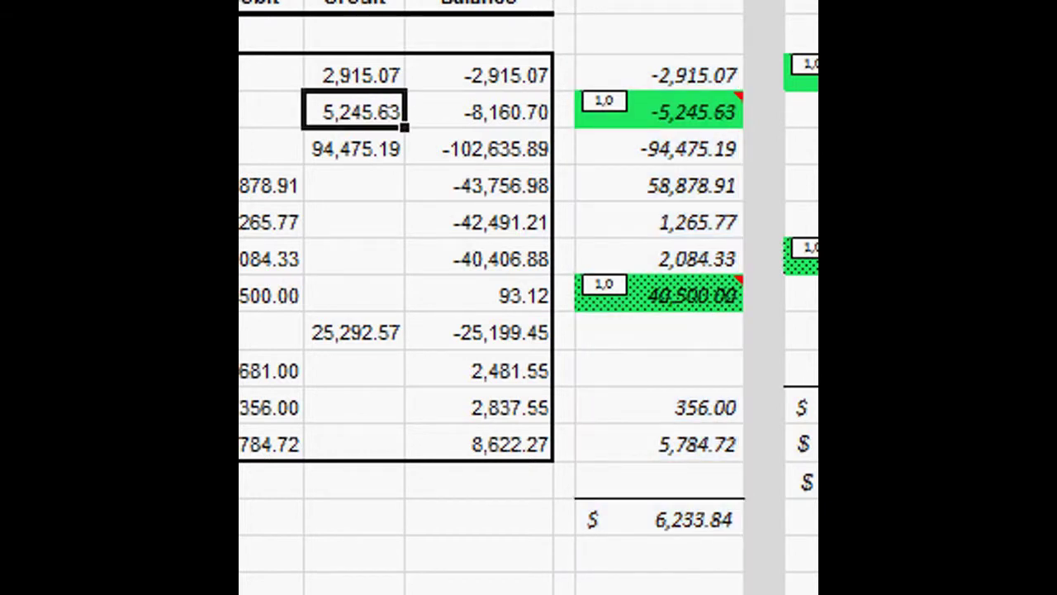
{"action": "key", "text": "F2"}
{"action": "key", "text": "BackSpace"}
{"action": "type", "text": "2"}
{"action": "key", "text": "Return"}
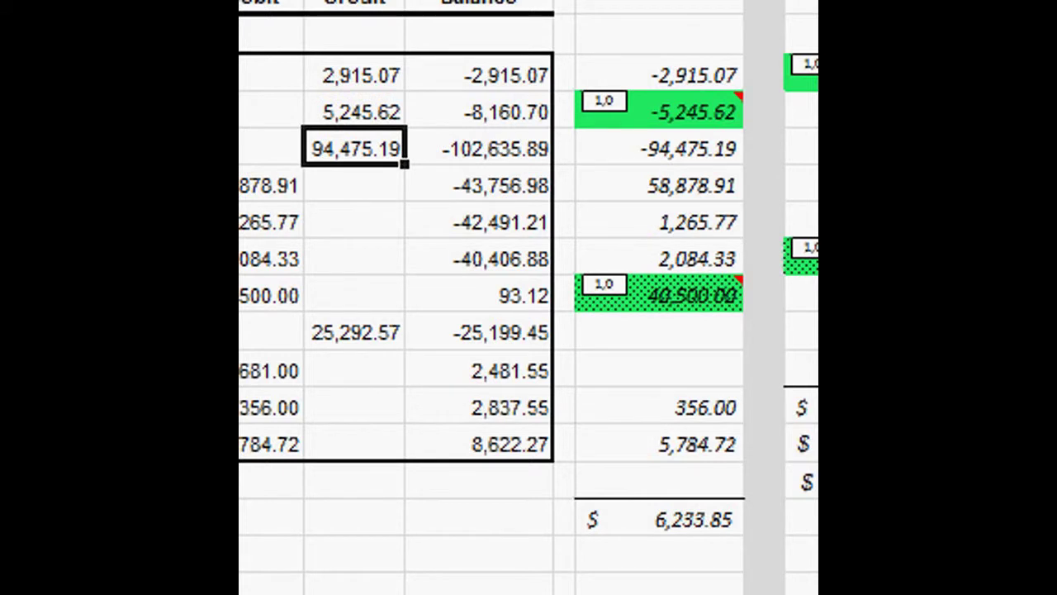
Step: Correct the debit of the 1020 row to 40,050.00 to match the bank's ACH credit
{"action": "left_click", "coordinate": [259, 295]}
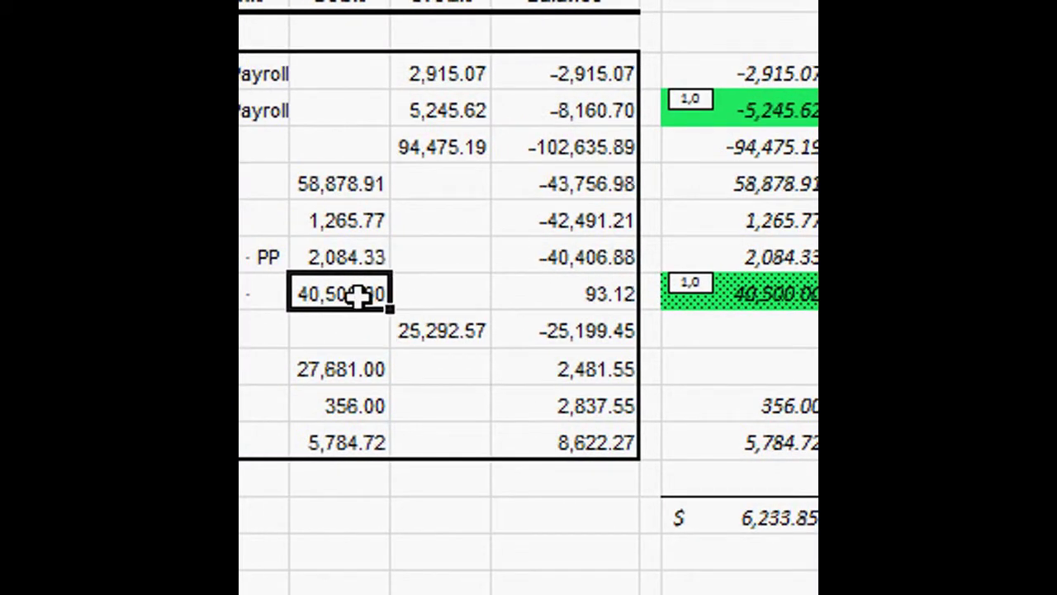
{"action": "double_click", "coordinate": [357, 295]}
{"action": "type", "text": "0"}
{"action": "key", "text": "Right"}
{"action": "key", "text": "Delete"}
{"action": "key", "text": "Return"}
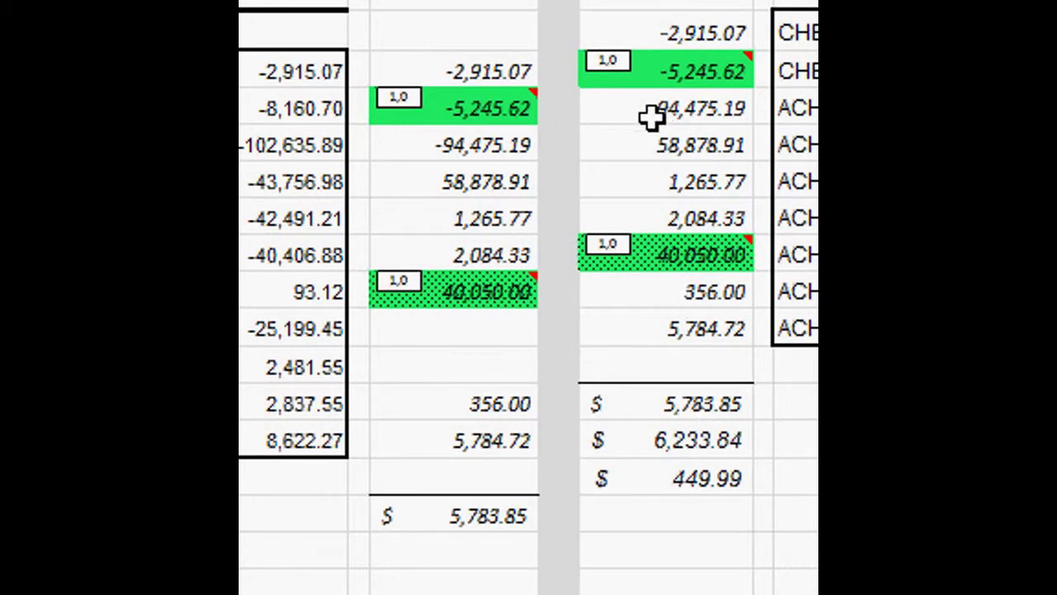
{"action": "mouse_move", "coordinate": [486, 291]}
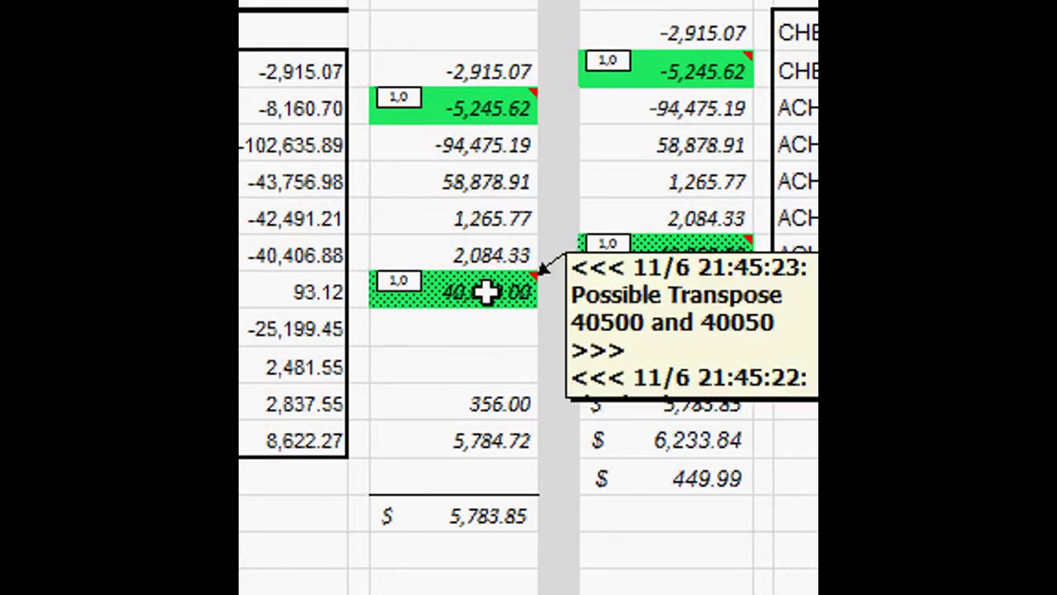